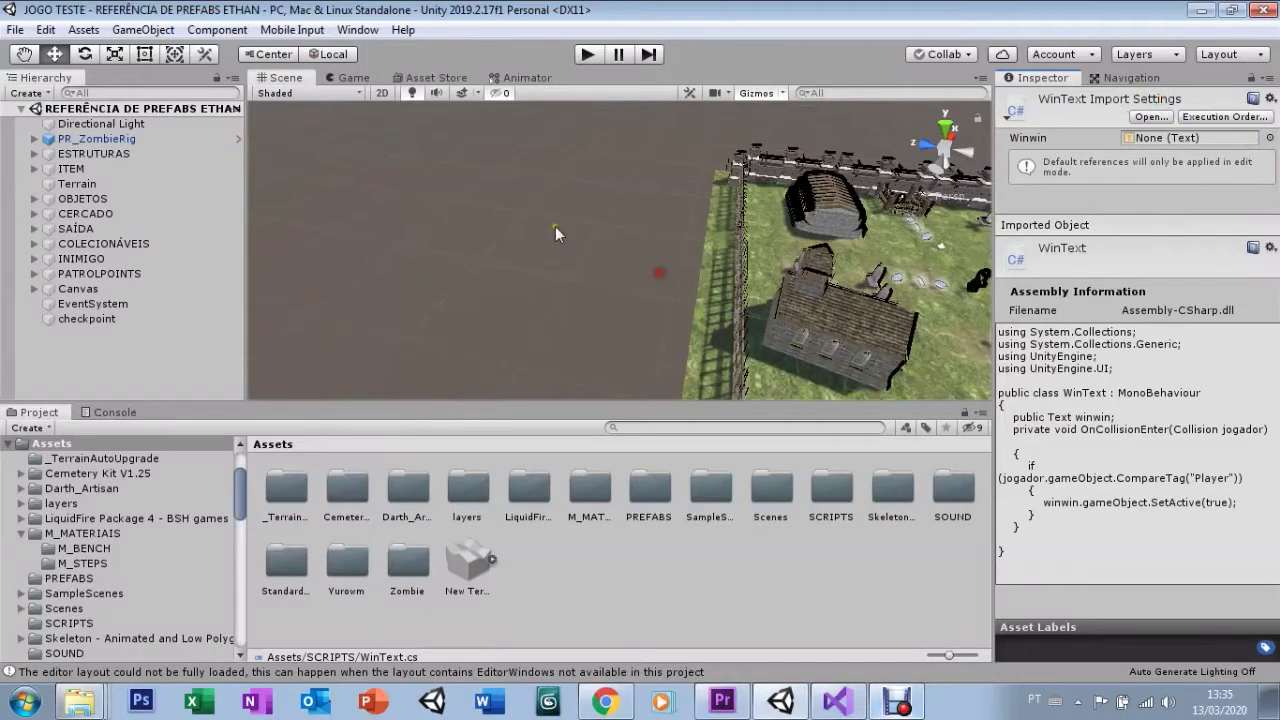
Frame the graveyard's church and gravestones with the Hand tool, then select the checkpoint object
{"action": "left_click", "coordinate": [23, 54]}
{"action": "mouse_move", "coordinate": [806, 276]}
{"action": "left_mouse_down", "text": "alt"}
{"action": "mouse_move", "coordinate": [692, 226]}
{"action": "mouse_move", "coordinate": [666, 240]}
{"action": "mouse_move", "coordinate": [539, 185]}
{"action": "left_mouse_up", "text": "alt"}
{"action": "scroll", "coordinate": [545, 178], "scroll_direction": "up", "scroll_amount": 4}
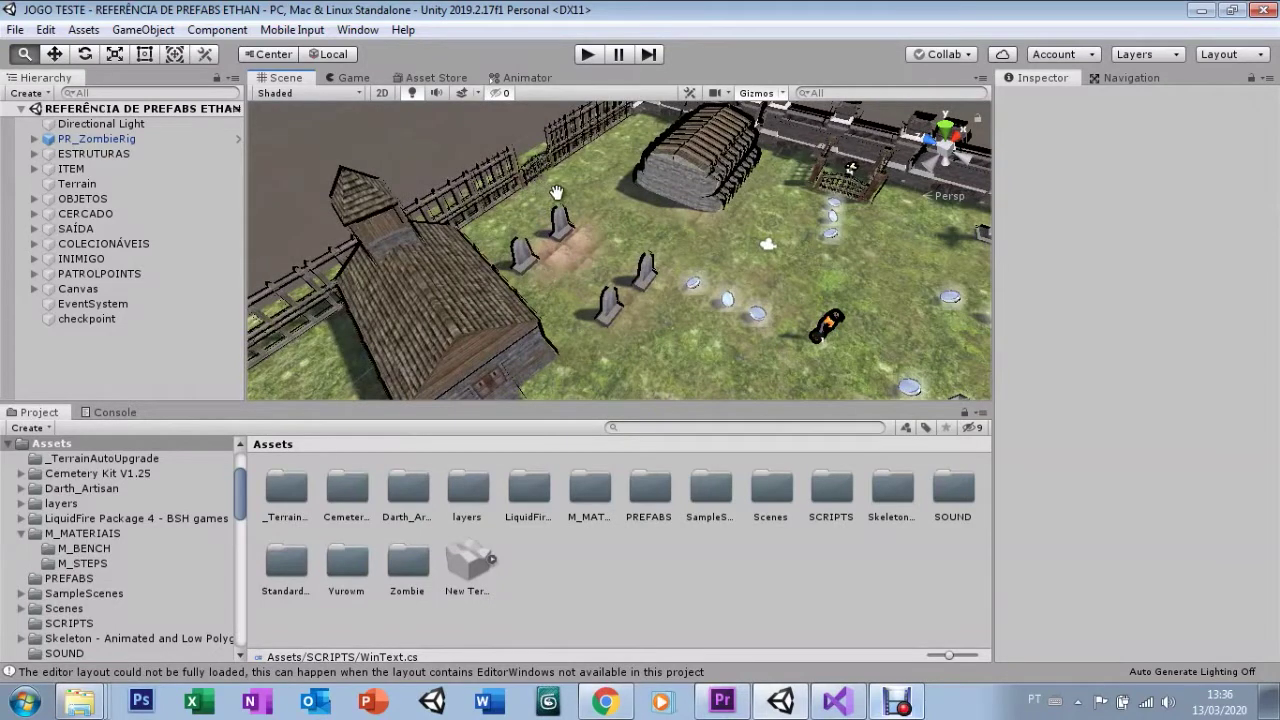
{"action": "left_click", "coordinate": [65, 320]}
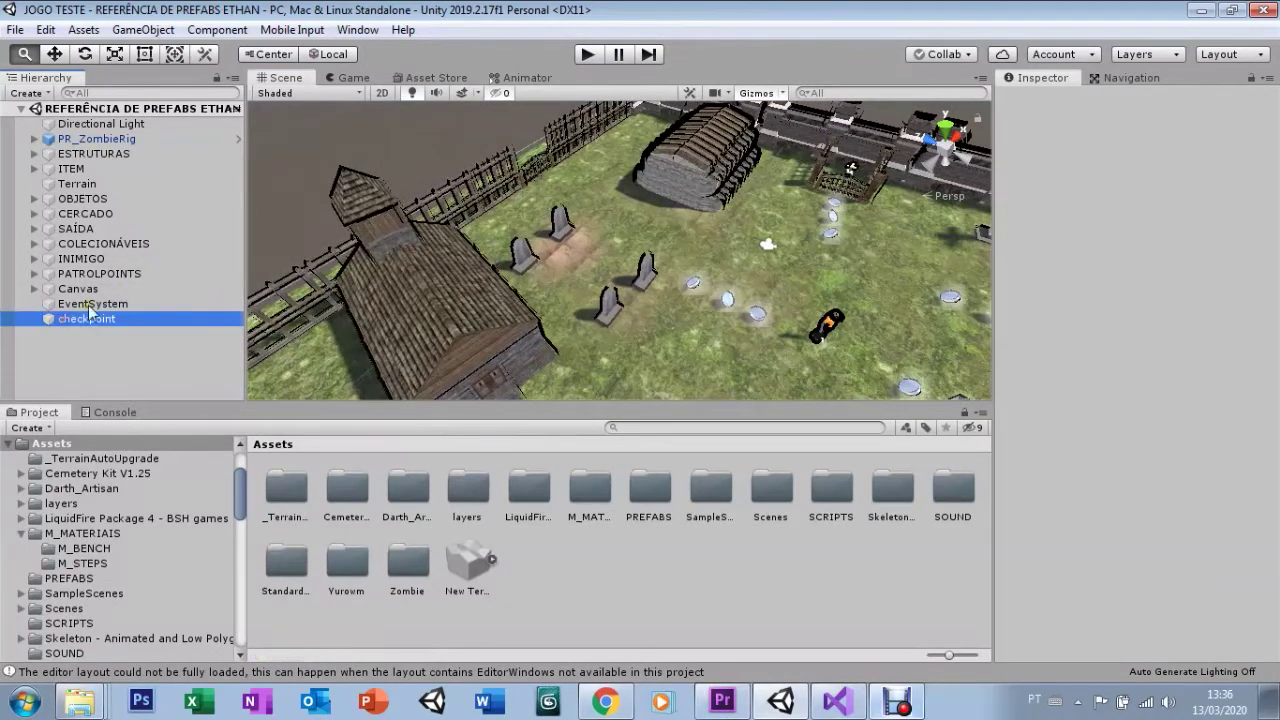
Add an Audio Source component to the checkpoint by searching 'audio' in Add Component
{"action": "mouse_move", "coordinate": [514, 206]}
{"action": "middle_mouse_down"}
{"action": "mouse_move", "coordinate": [688, 271]}
{"action": "mouse_move", "coordinate": [614, 238]}
{"action": "middle_mouse_up"}
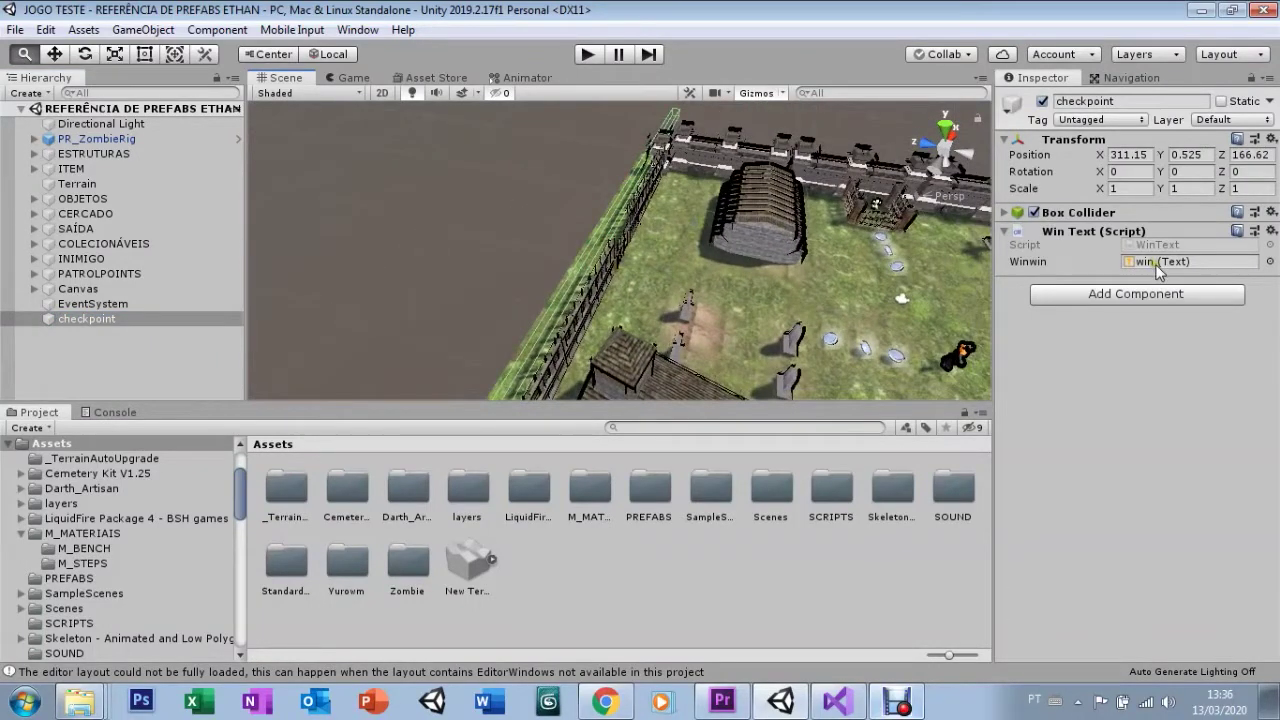
{"action": "left_click", "coordinate": [1121, 303]}
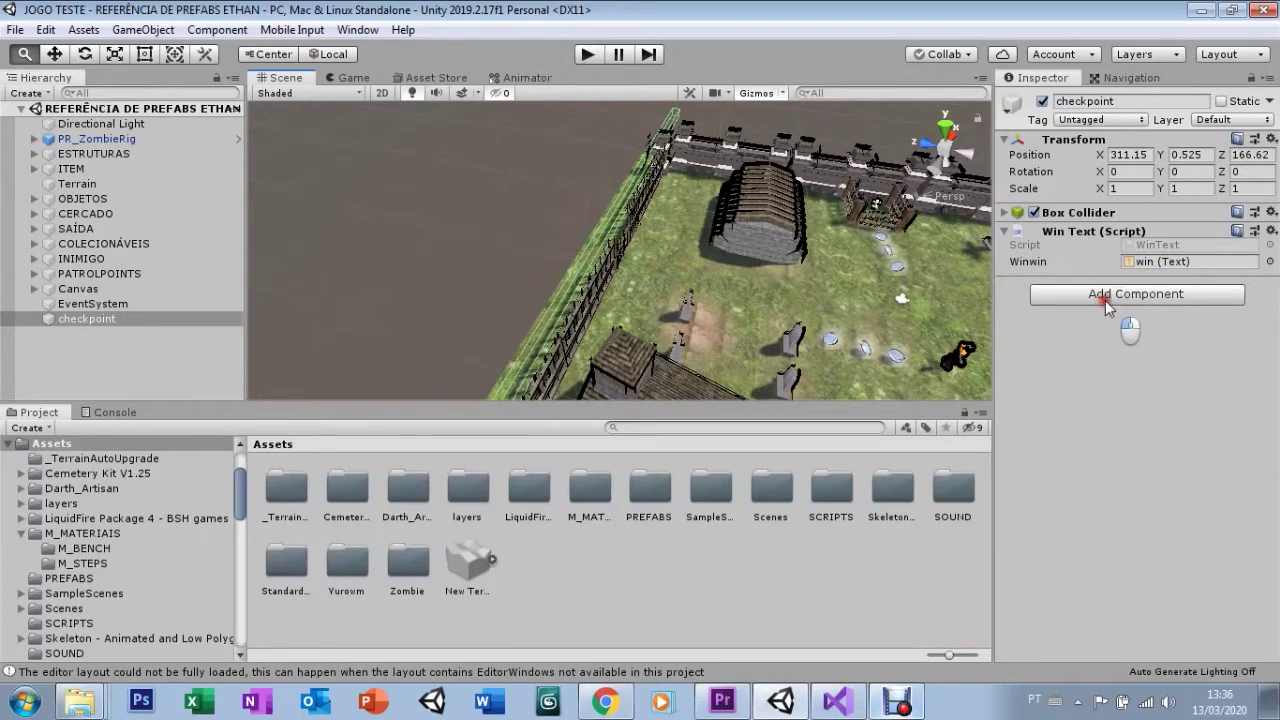
{"action": "left_click", "coordinate": [1108, 321]}
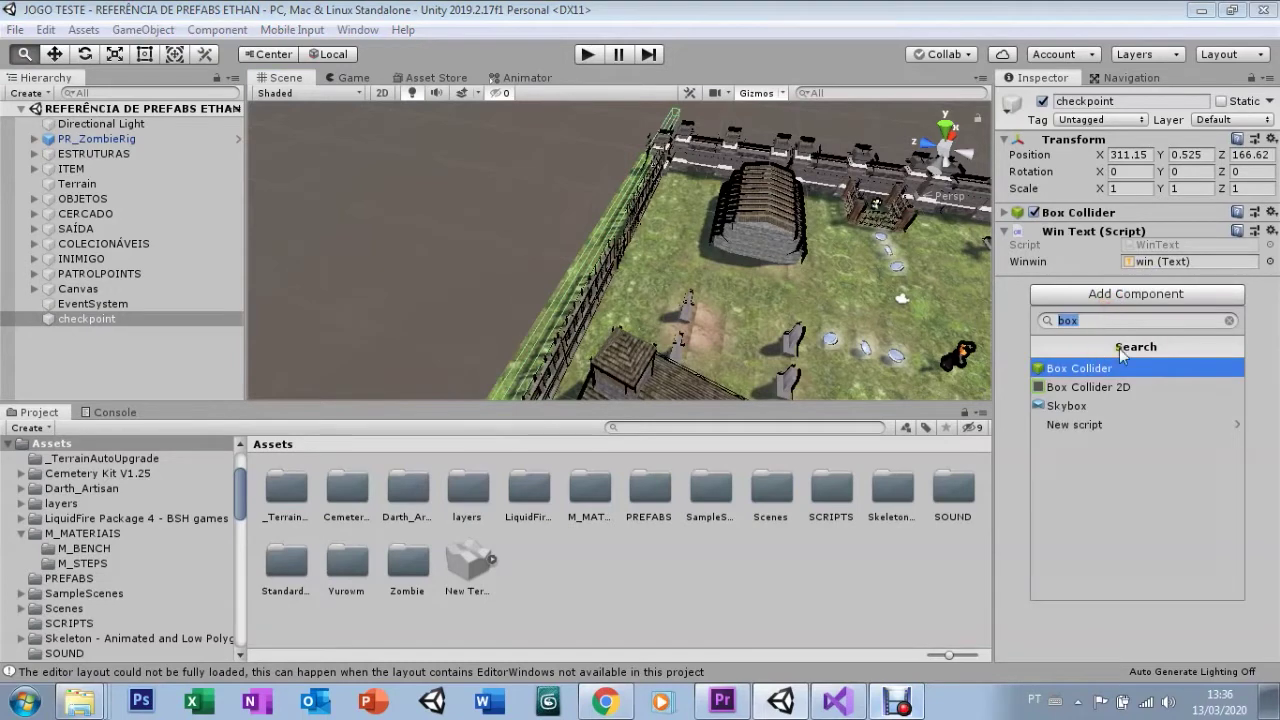
{"action": "type", "text": "audio"}
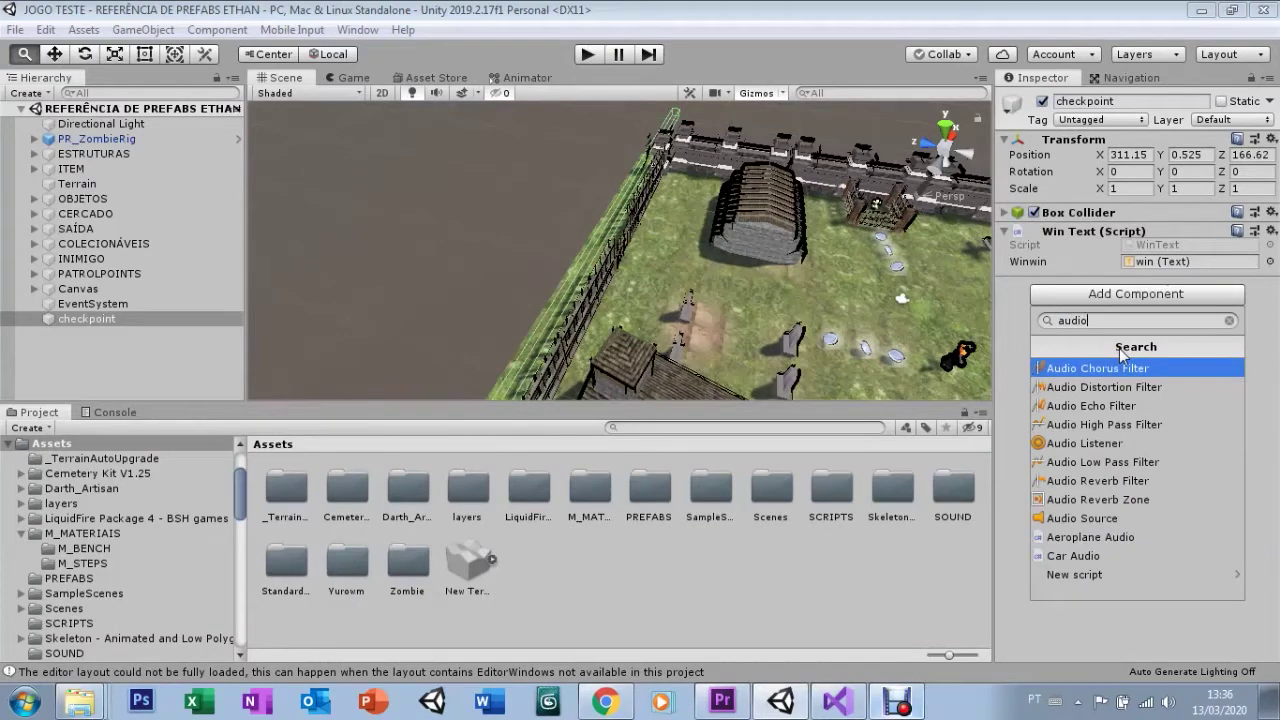
{"action": "left_click", "coordinate": [1083, 520]}
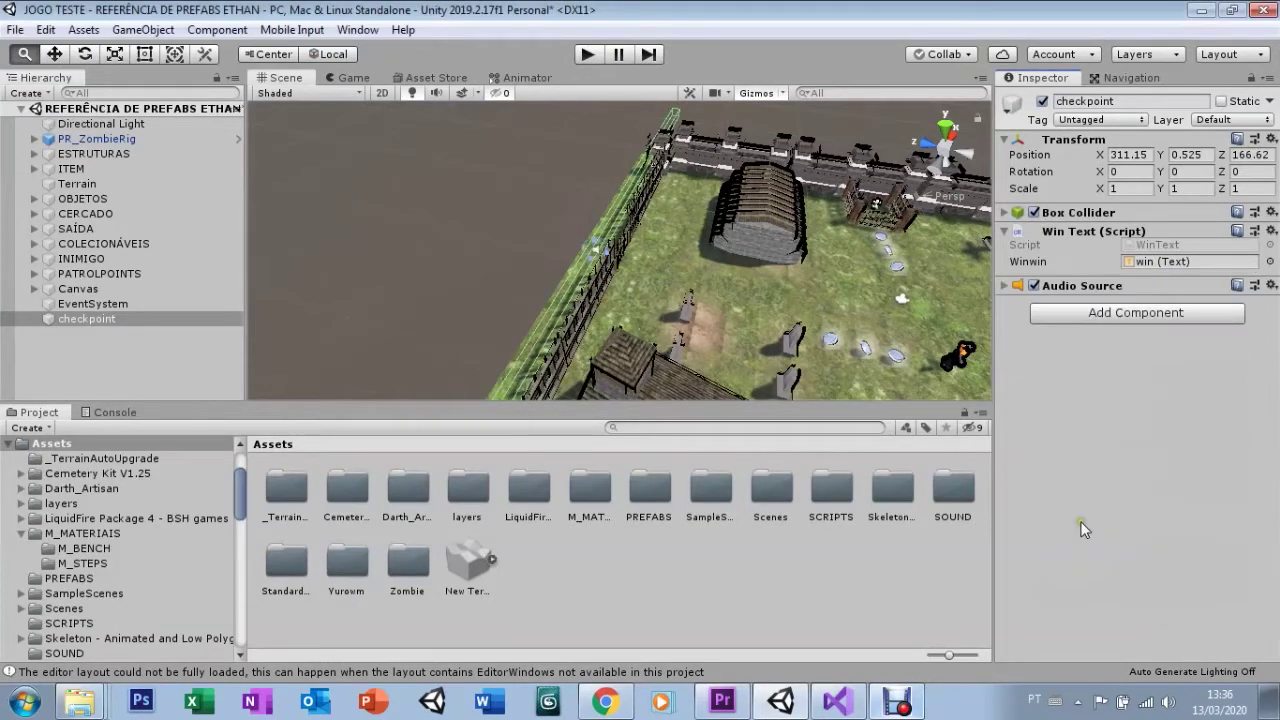
{"action": "left_click", "coordinate": [834, 703]}
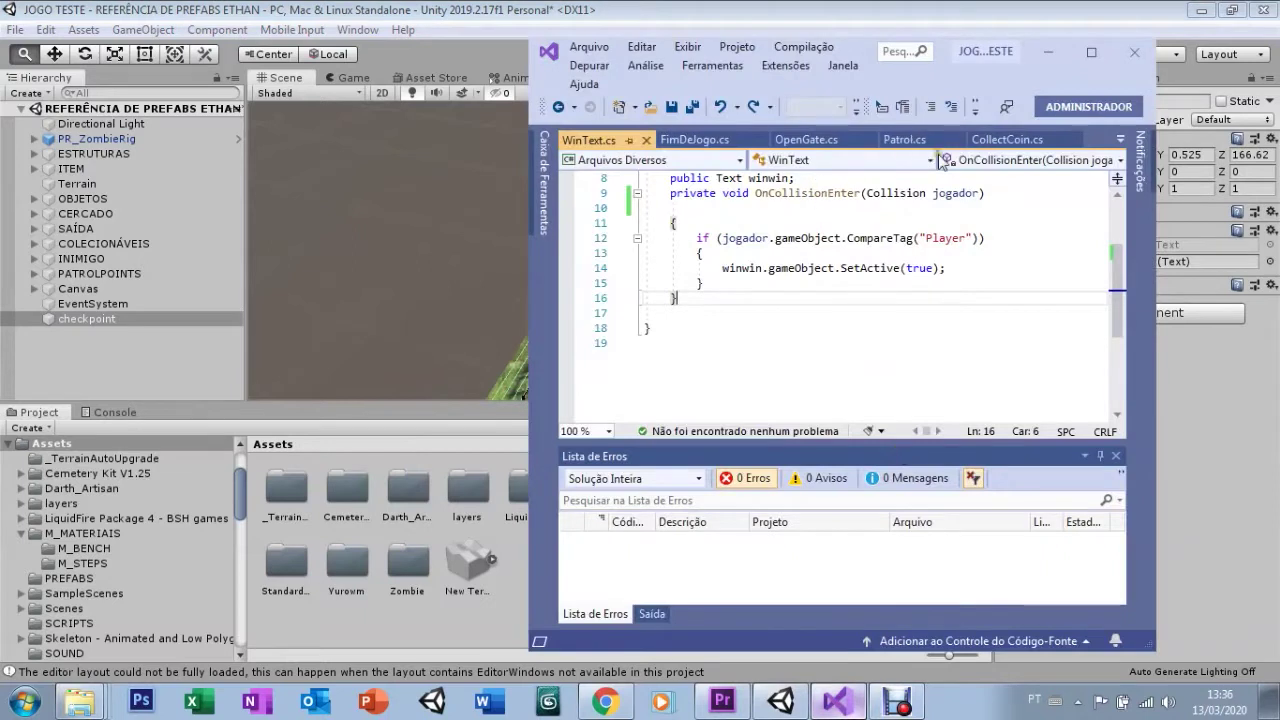
Add Time.timeScale = 0; inside WinText's Player check and save the script
{"action": "left_click", "coordinate": [943, 270]}
{"action": "key", "text": "Up"}
{"action": "key", "text": "Return"}
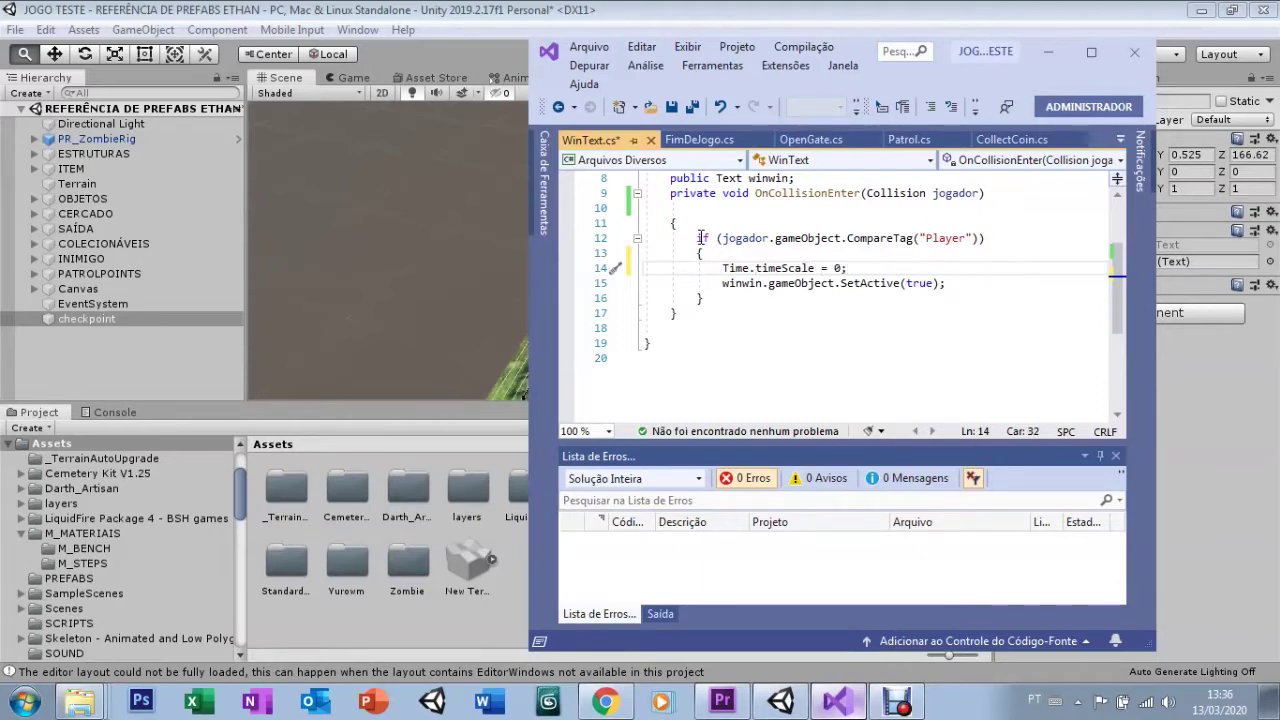
{"action": "left_click", "coordinate": [671, 106]}
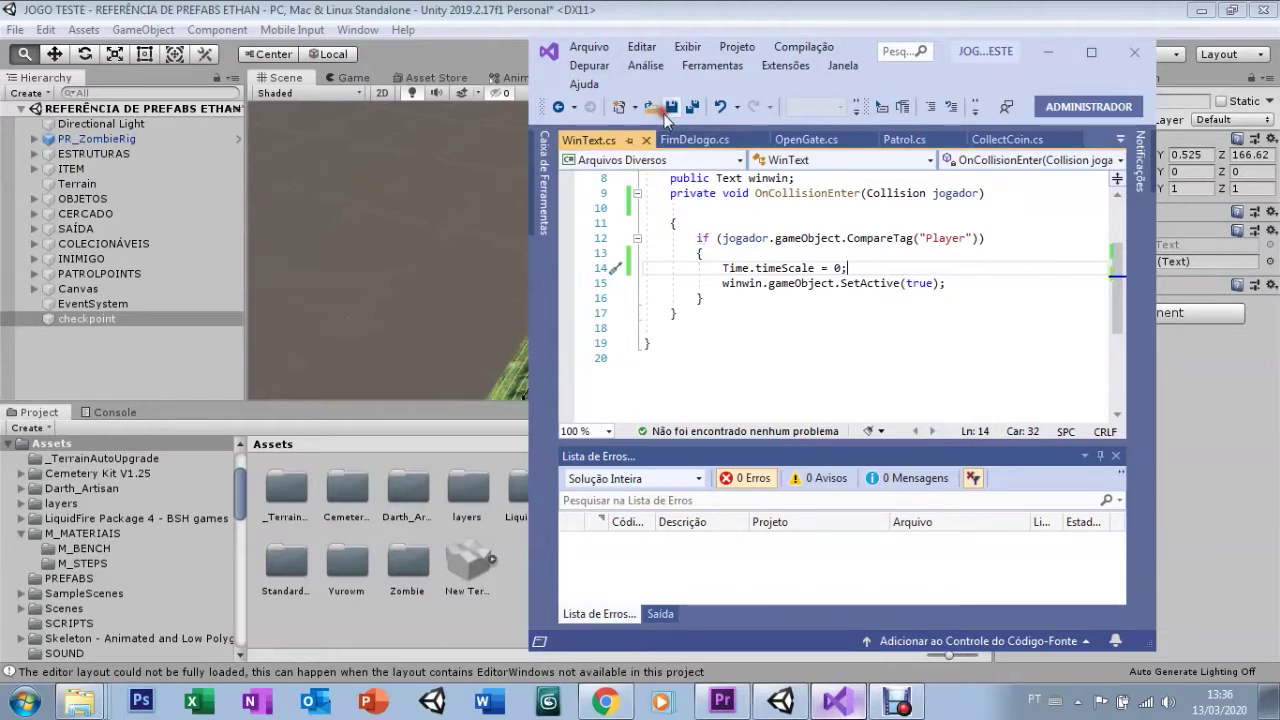
Add GetComponent<AudioSource>().Play(); after the win-text line and save WinText.cs
{"action": "left_click", "coordinate": [951, 286]}
{"action": "key", "text": "Return"}
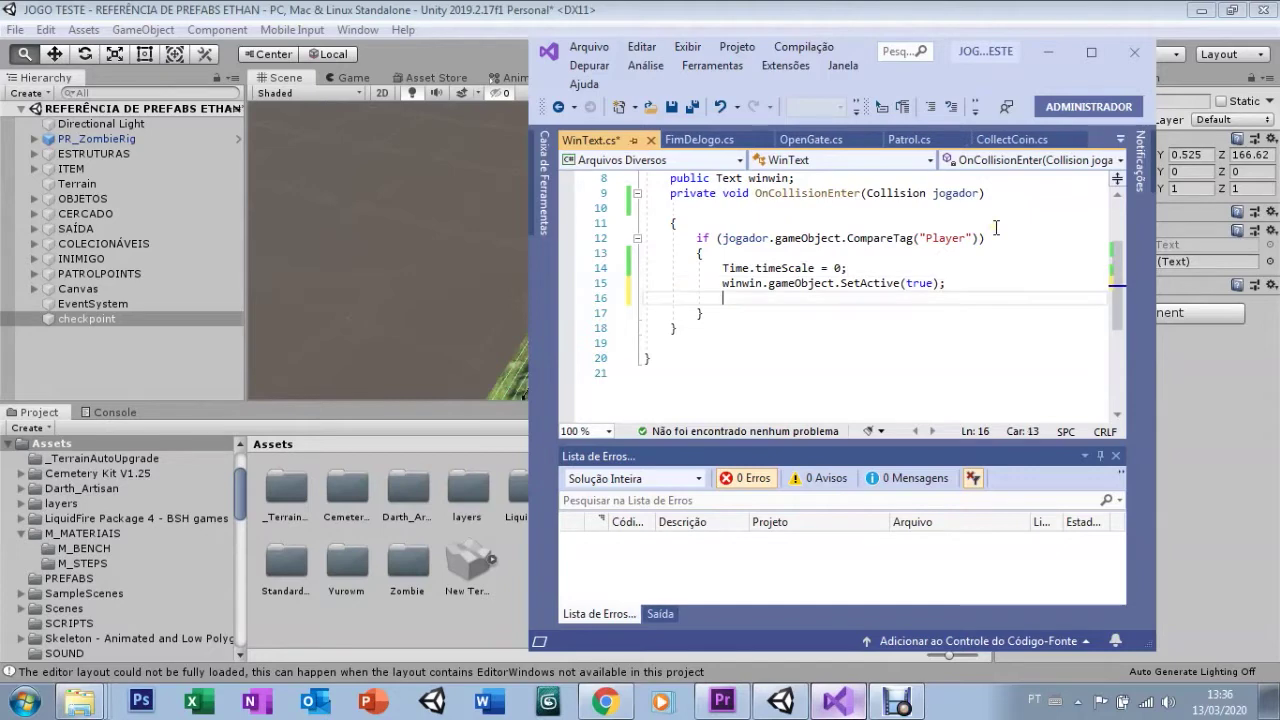
{"action": "type", "text": "GetC"}
{"action": "type", "text": "omponent"}
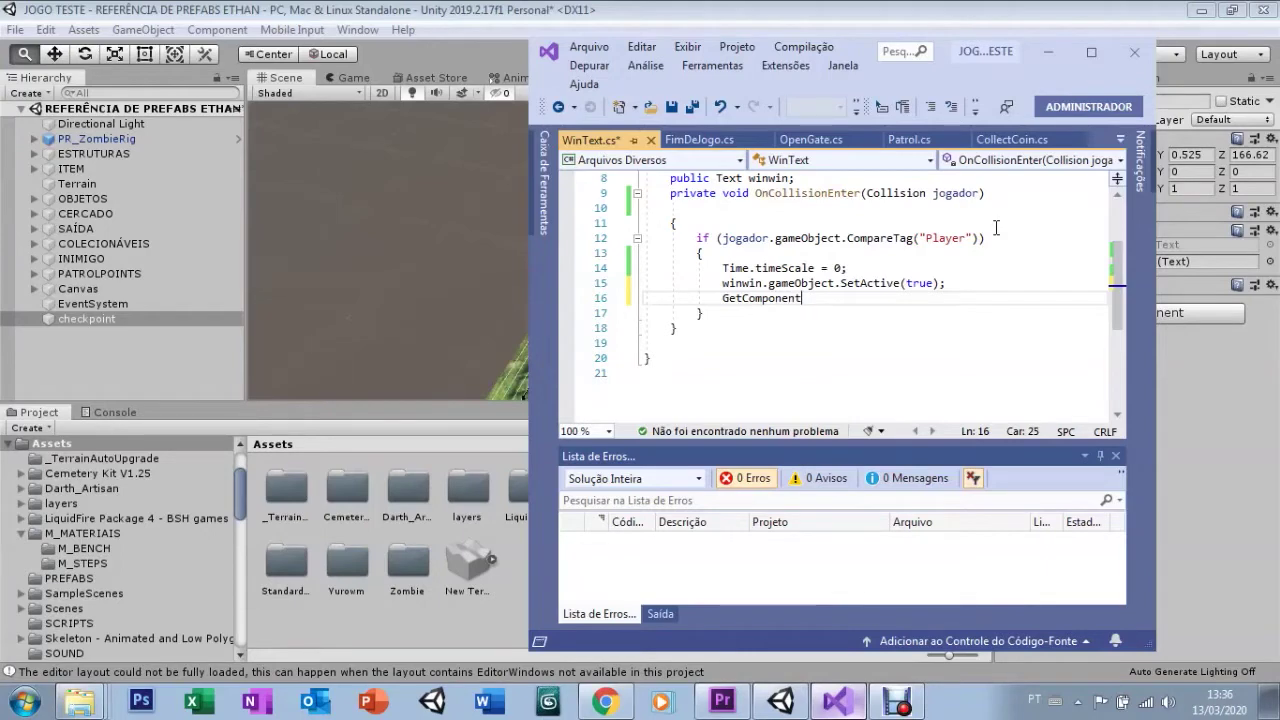
{"action": "type", "text": "So"}
{"action": "type", "text": "().Play();"}
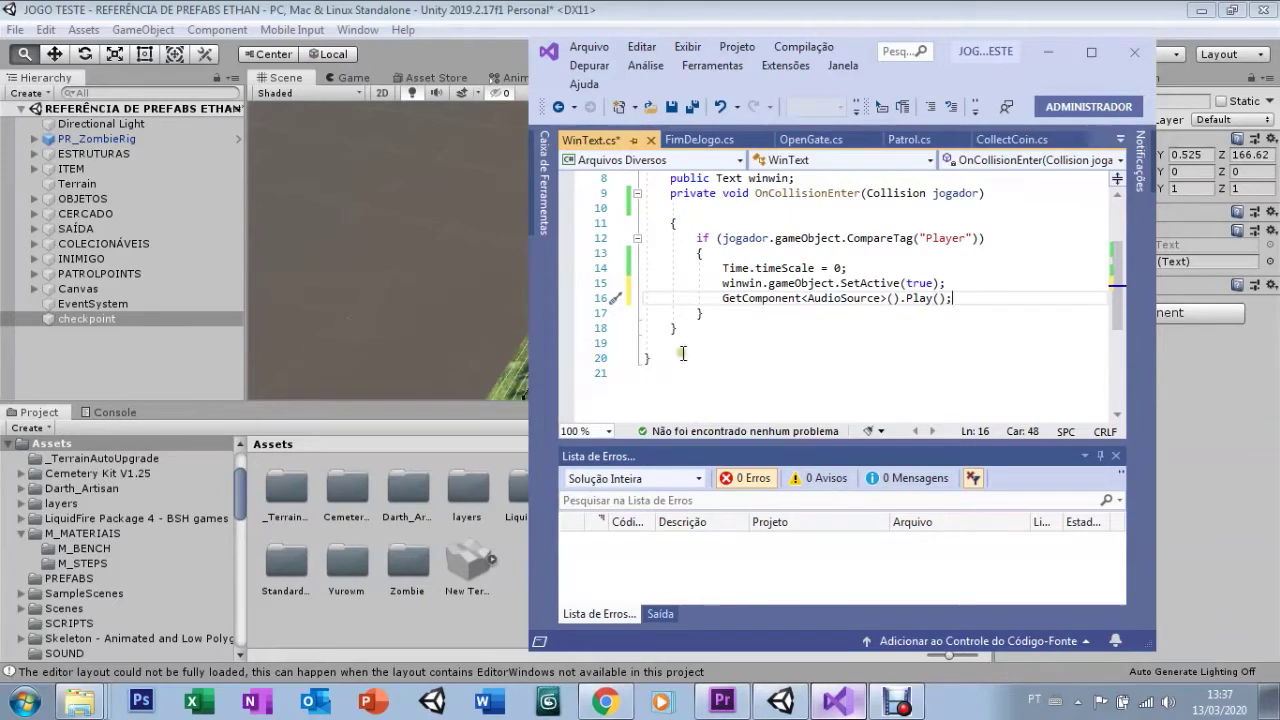
{"action": "left_click", "coordinate": [674, 114]}
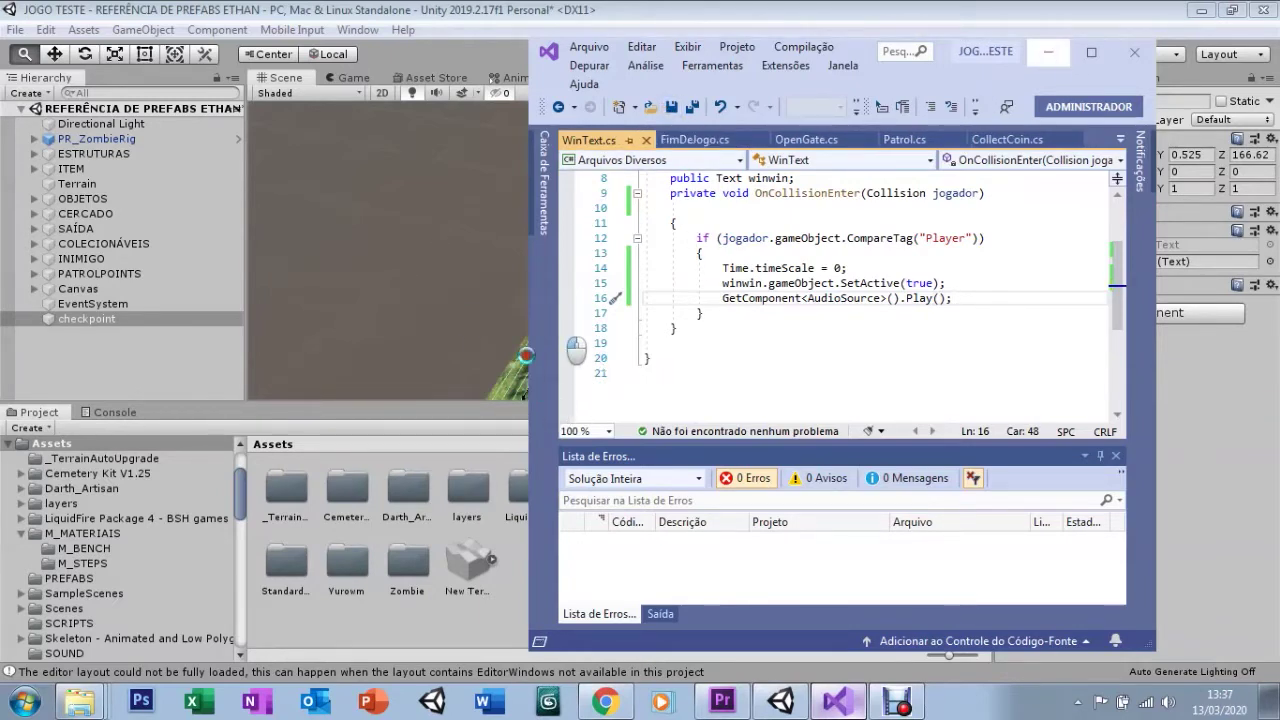
{"action": "left_click", "coordinate": [490, 422]}
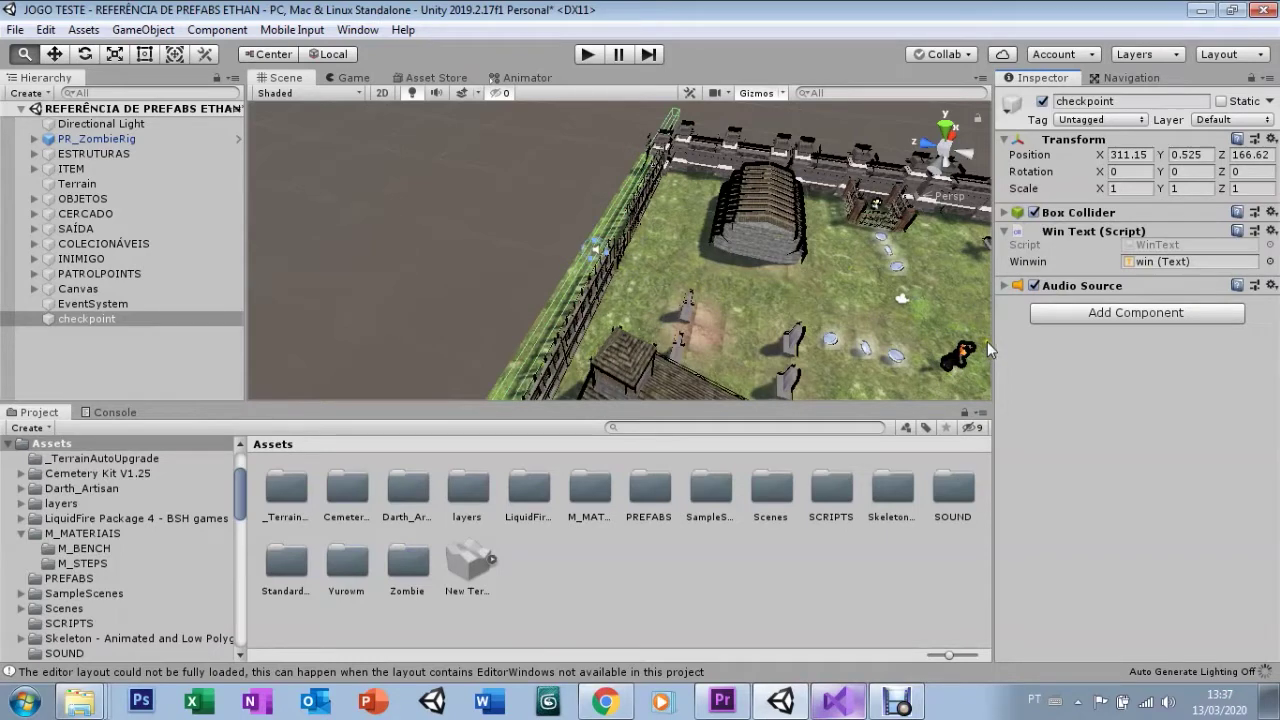
Undo the last checkpoint change, switch to the Move tool, and re-add an Audio Source
{"action": "left_click", "coordinate": [1037, 284]}
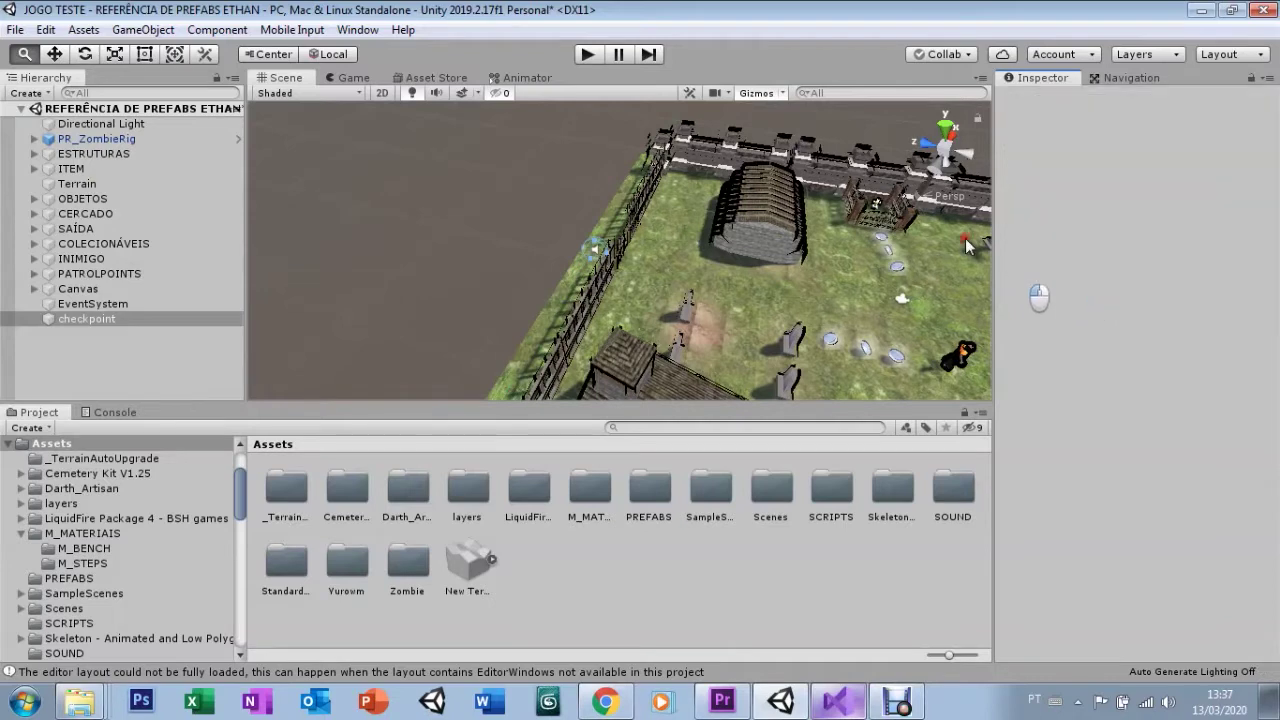
{"action": "key", "text": "ctrl+z"}
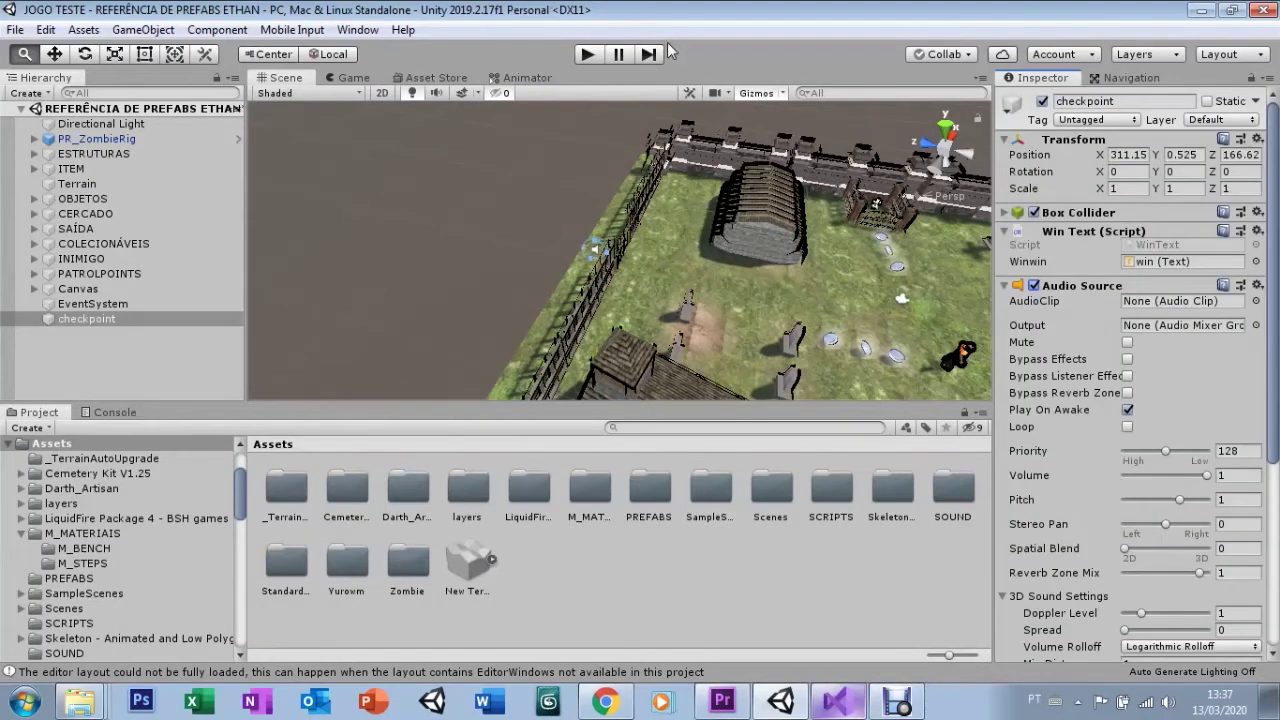
{"action": "key", "text": "w"}
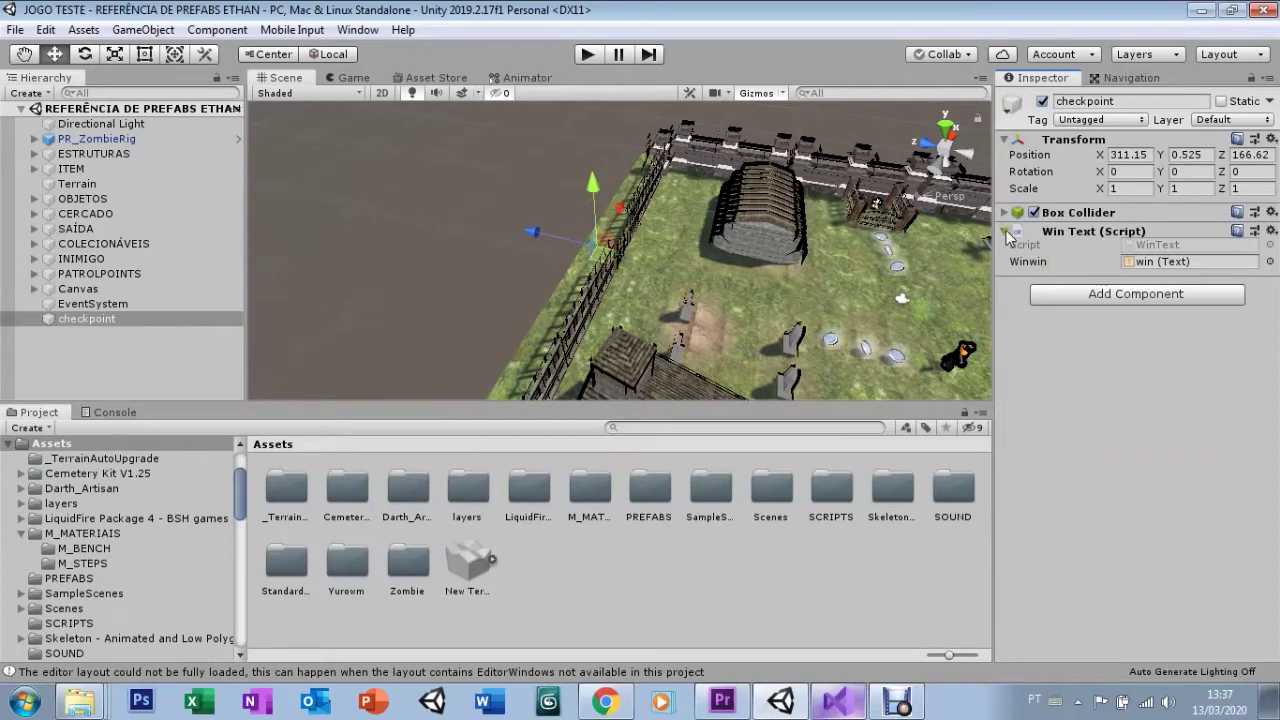
{"action": "left_click", "coordinate": [1055, 296]}
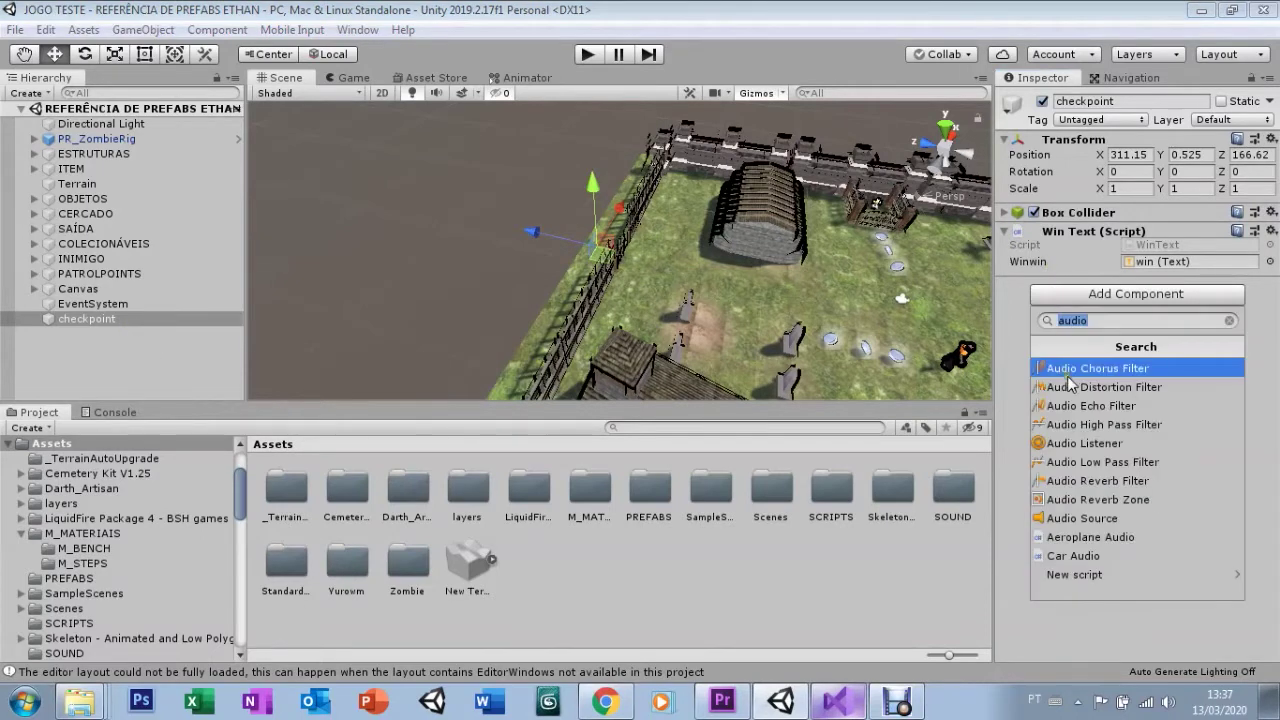
{"action": "left_click", "coordinate": [1085, 520]}
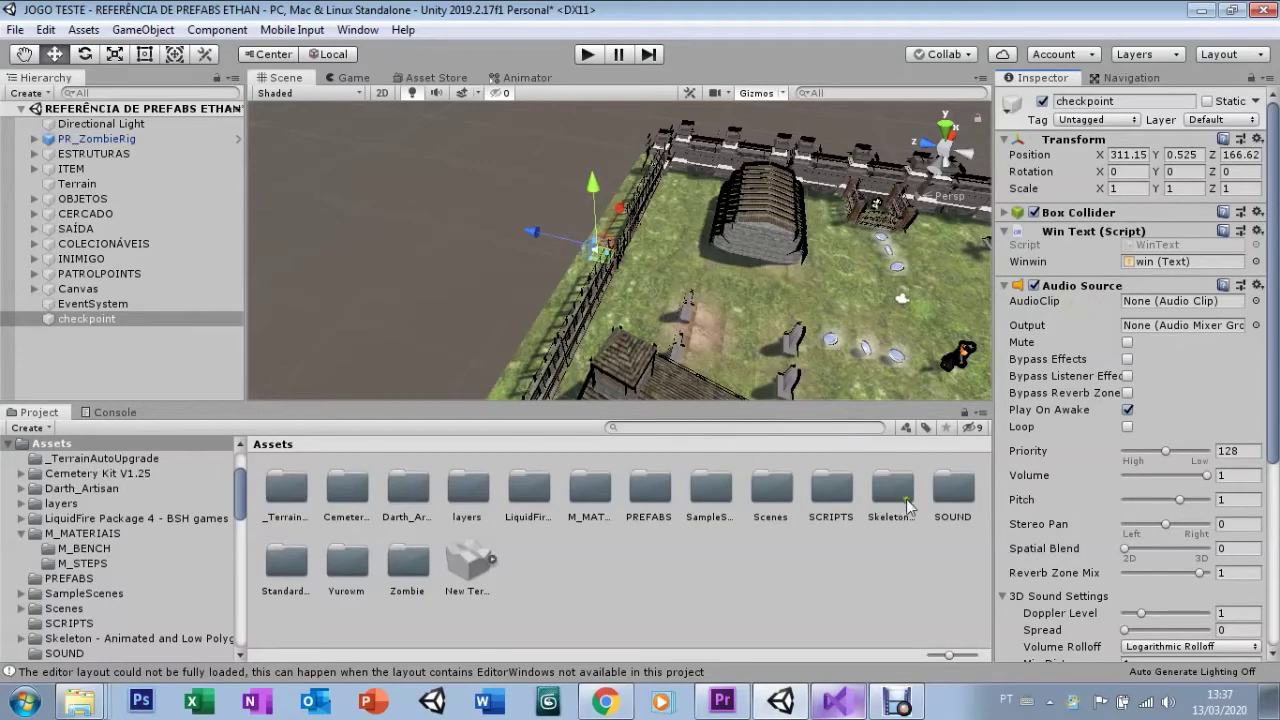
{"action": "double_click", "coordinate": [953, 488]}
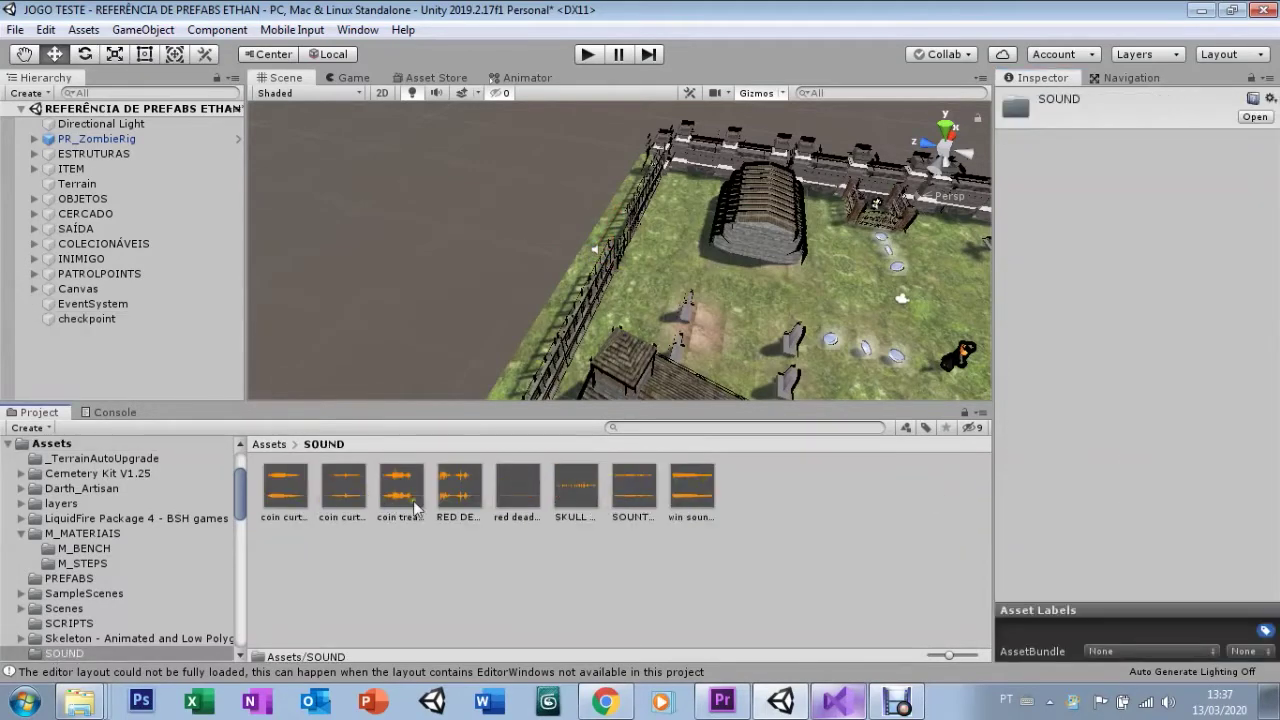
Assign win soundtrack2 as the checkpoint's AudioClip and turn off Play On Awake
{"action": "left_click", "coordinate": [693, 494]}
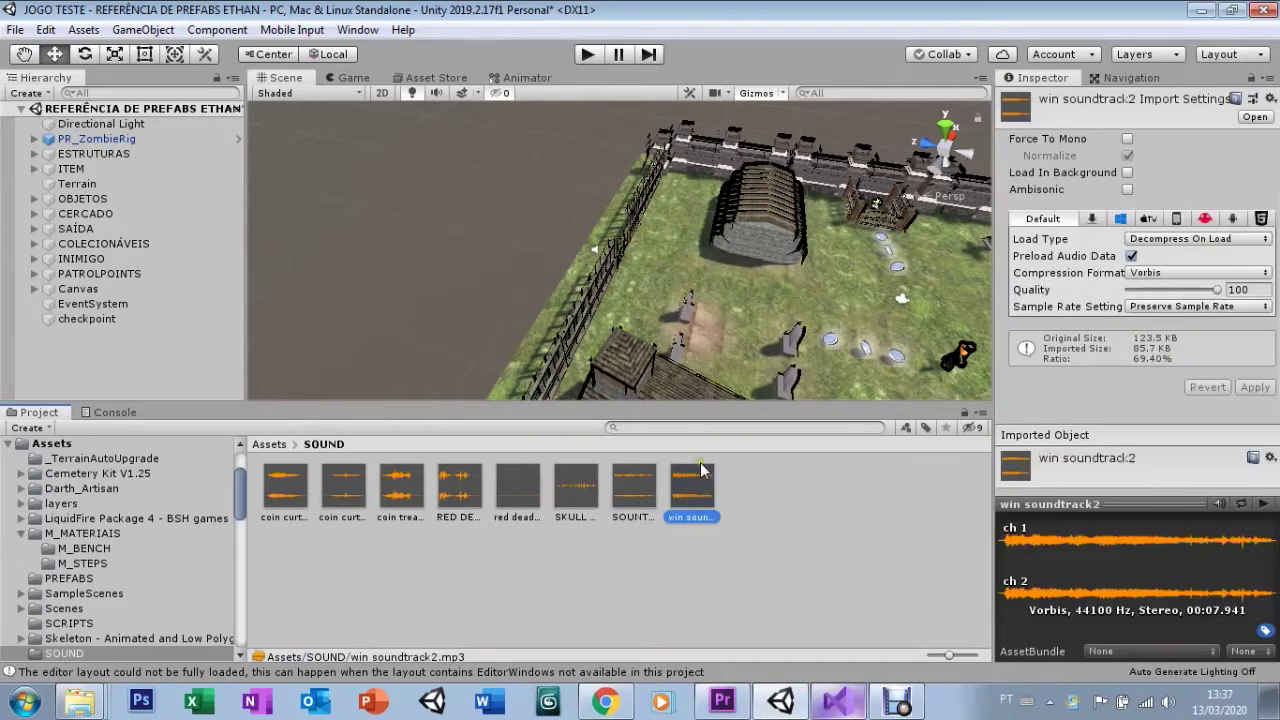
{"action": "left_click", "coordinate": [85, 321]}
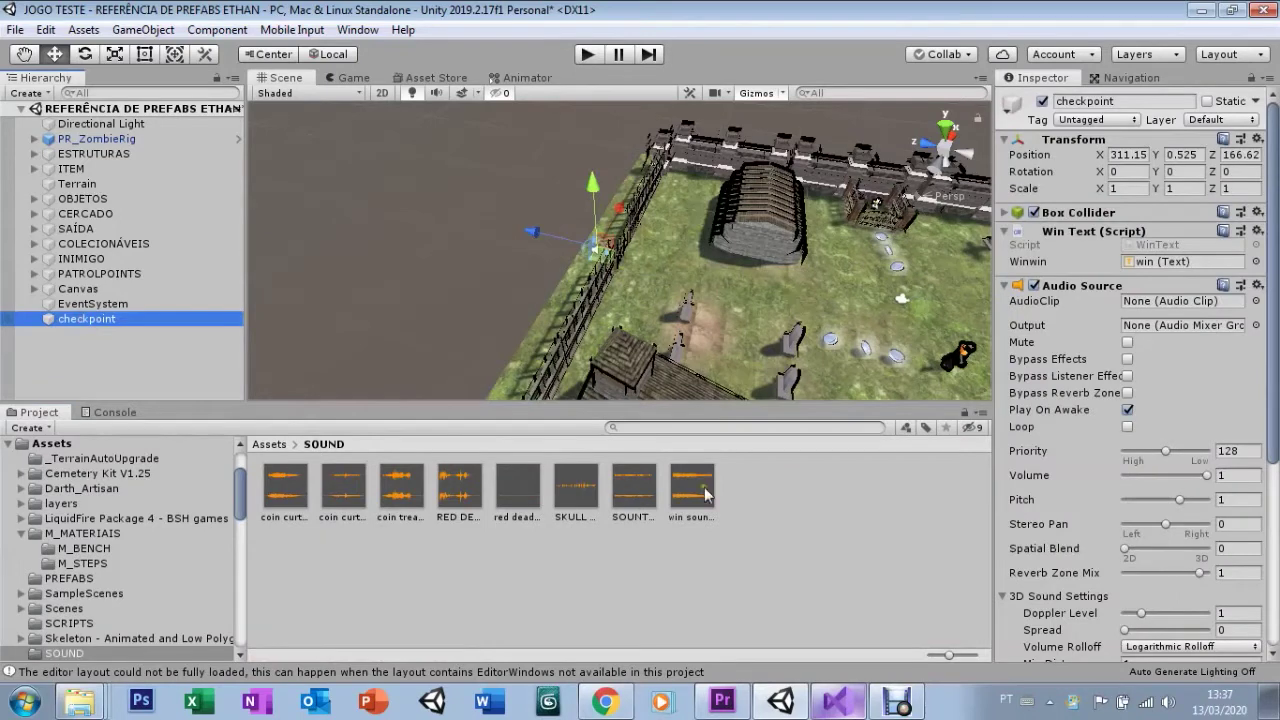
{"action": "left_click_drag", "start_coordinate": [701, 525], "coordinate": [1145, 311]}
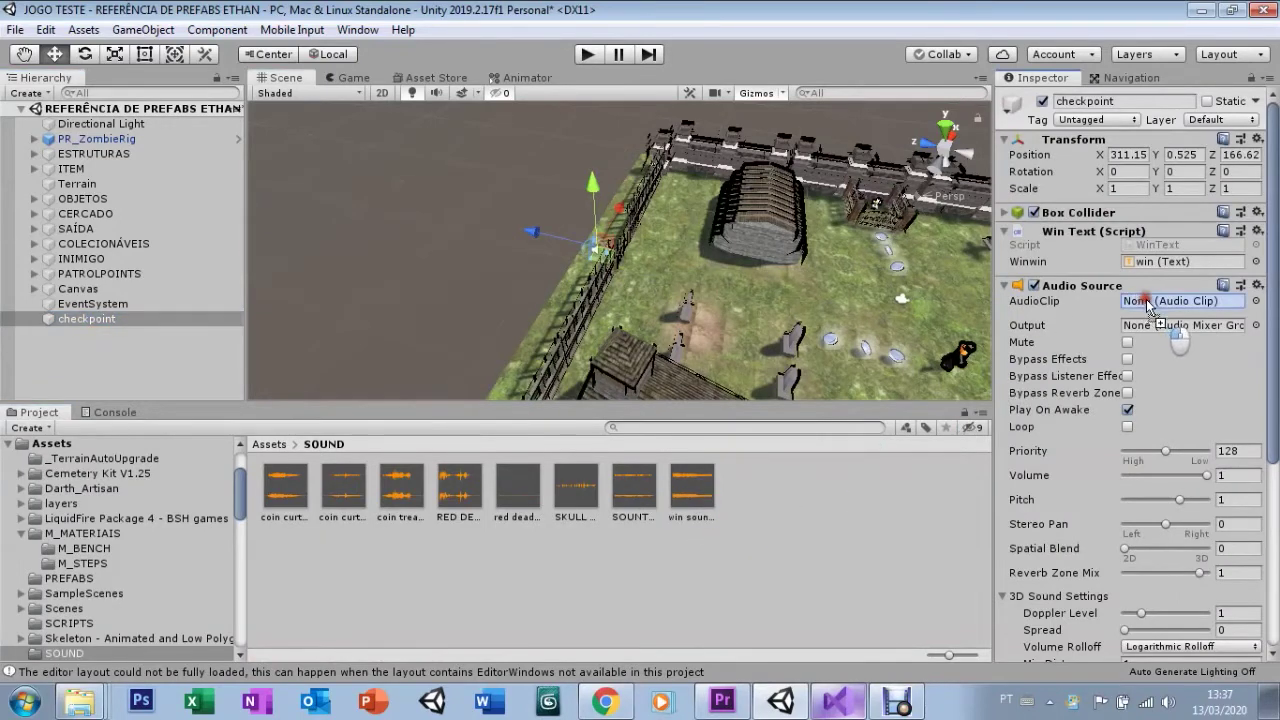
{"action": "left_click", "coordinate": [1127, 410]}
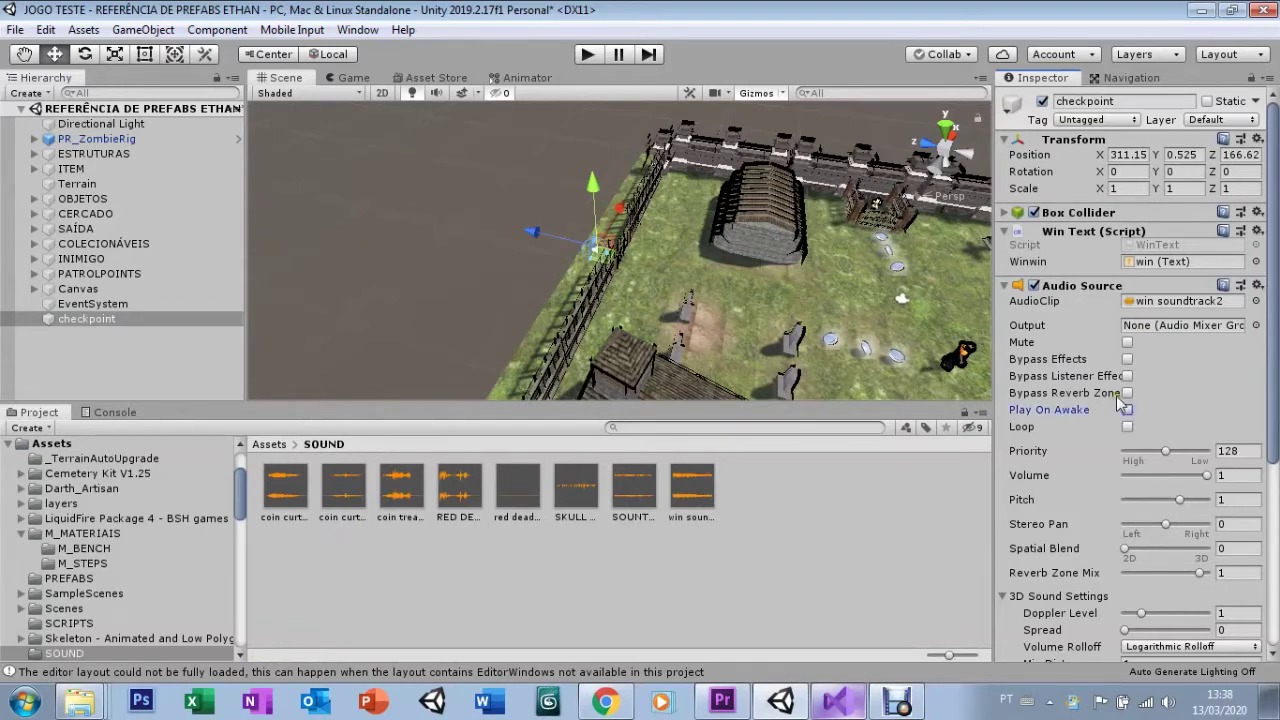
{"action": "left_click", "coordinate": [1006, 288]}
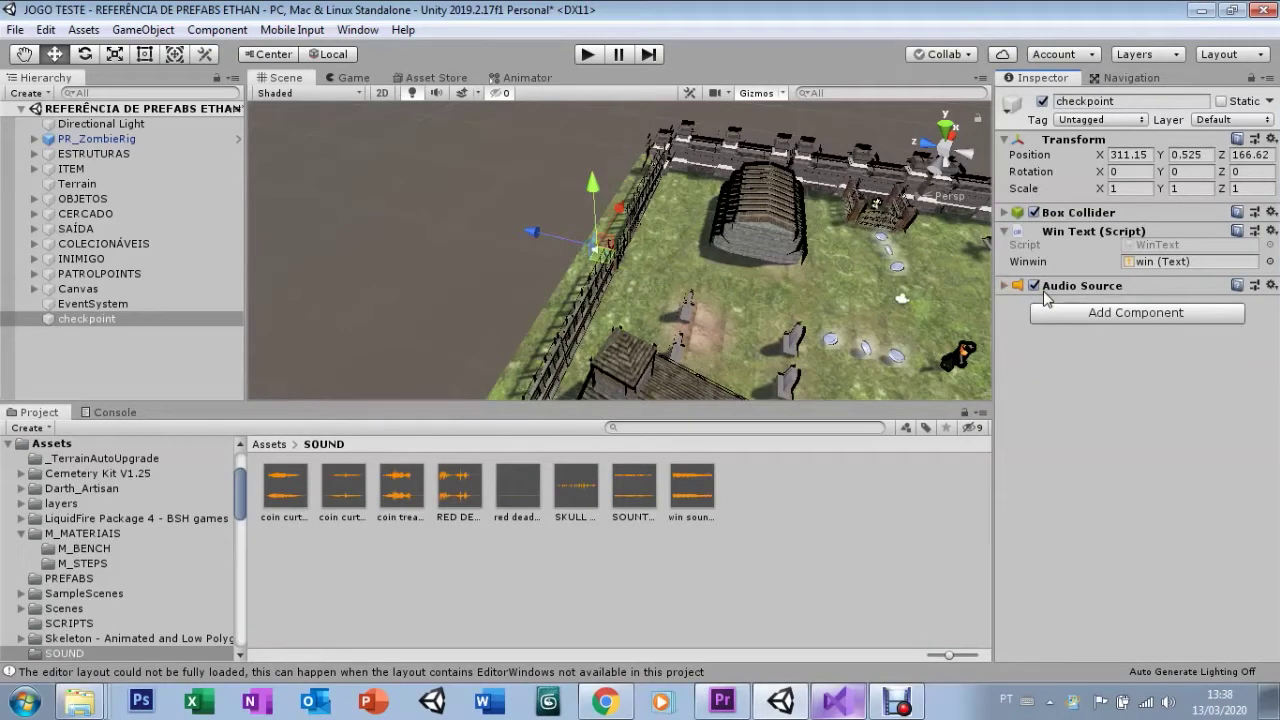
Start Play mode and run Ethan through the graveyard collecting coins
{"action": "left_click", "coordinate": [585, 57]}
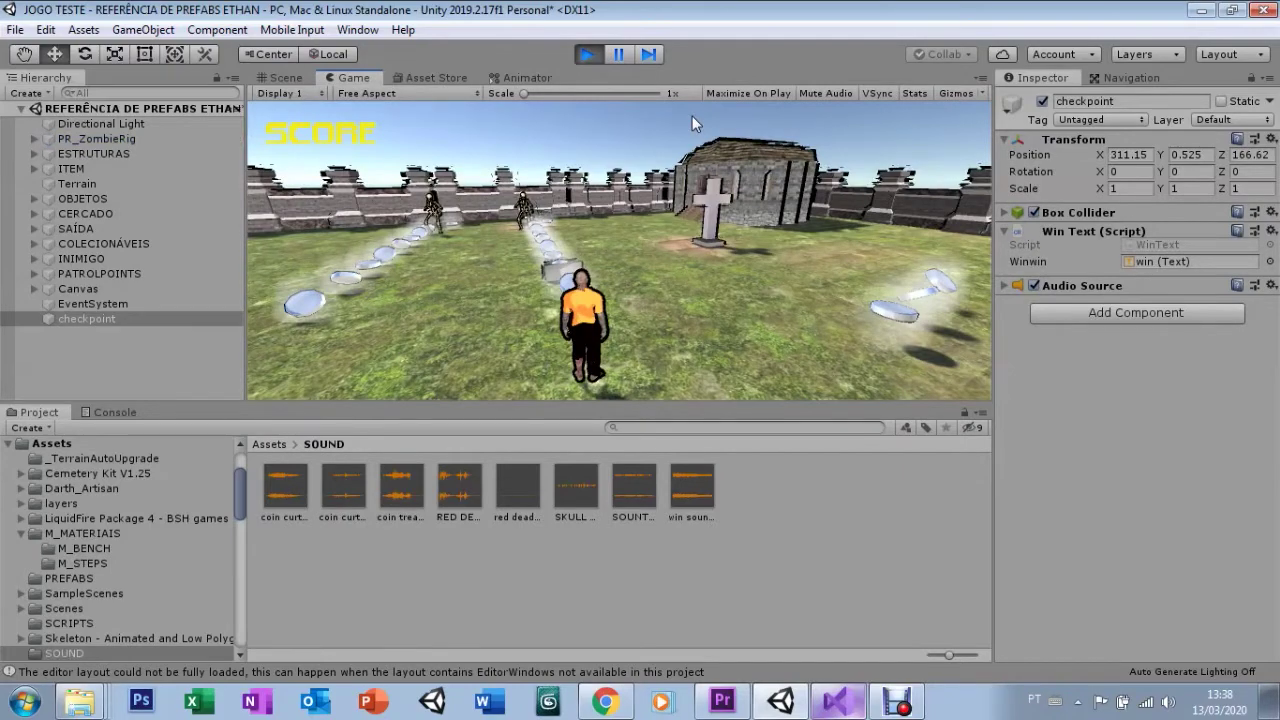
{"action": "key", "text": "w"}
{"action": "key", "text": "a"}
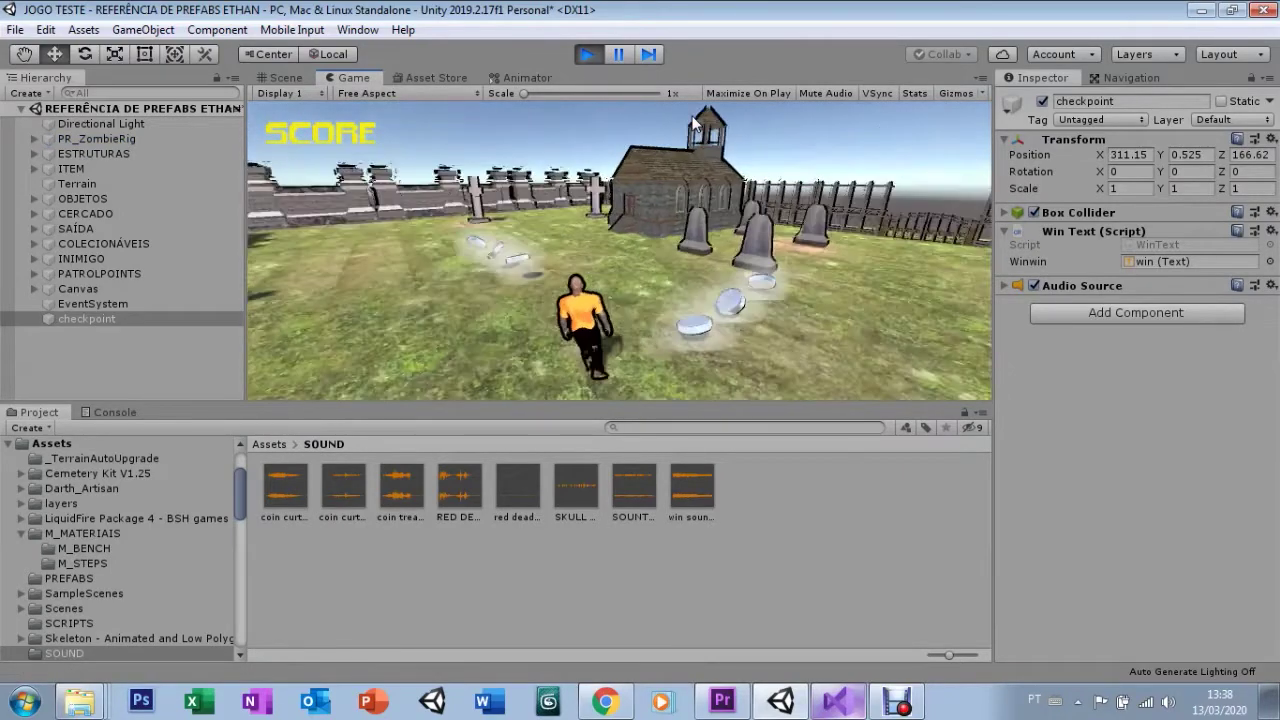
{"action": "key", "text": "a"}
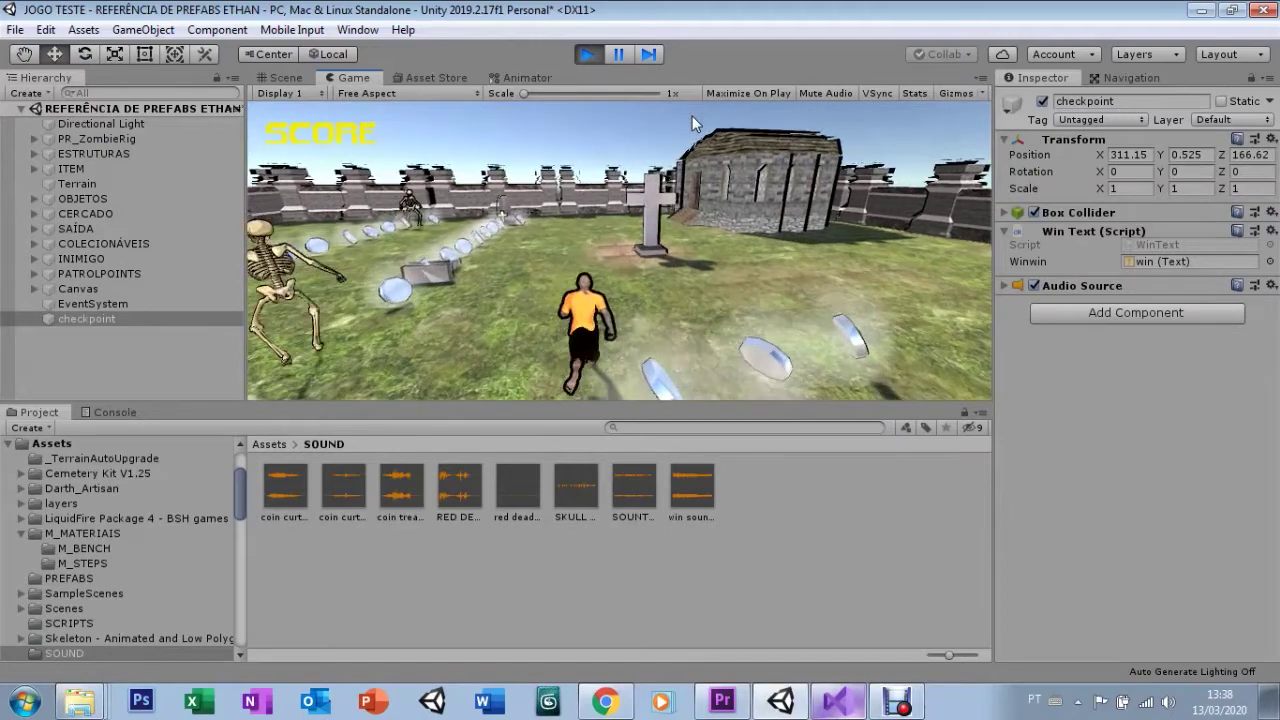
{"action": "key", "text": "d"}
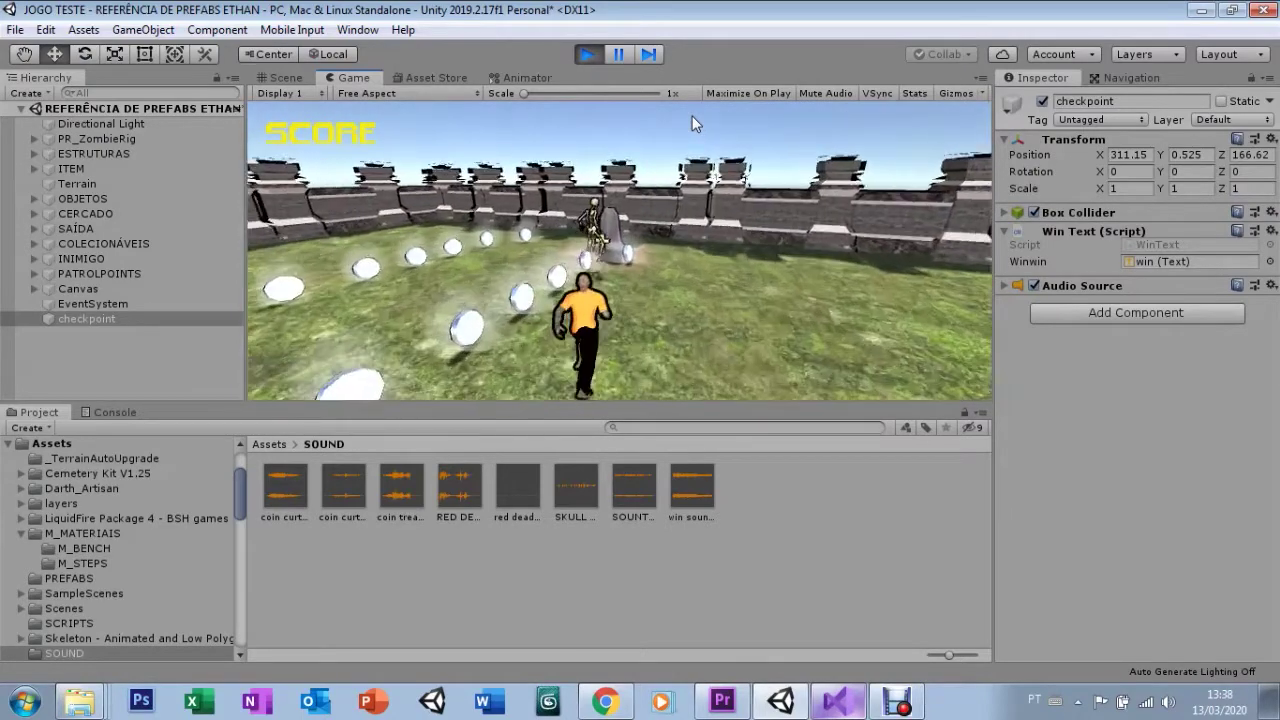
{"action": "key", "text": "a"}
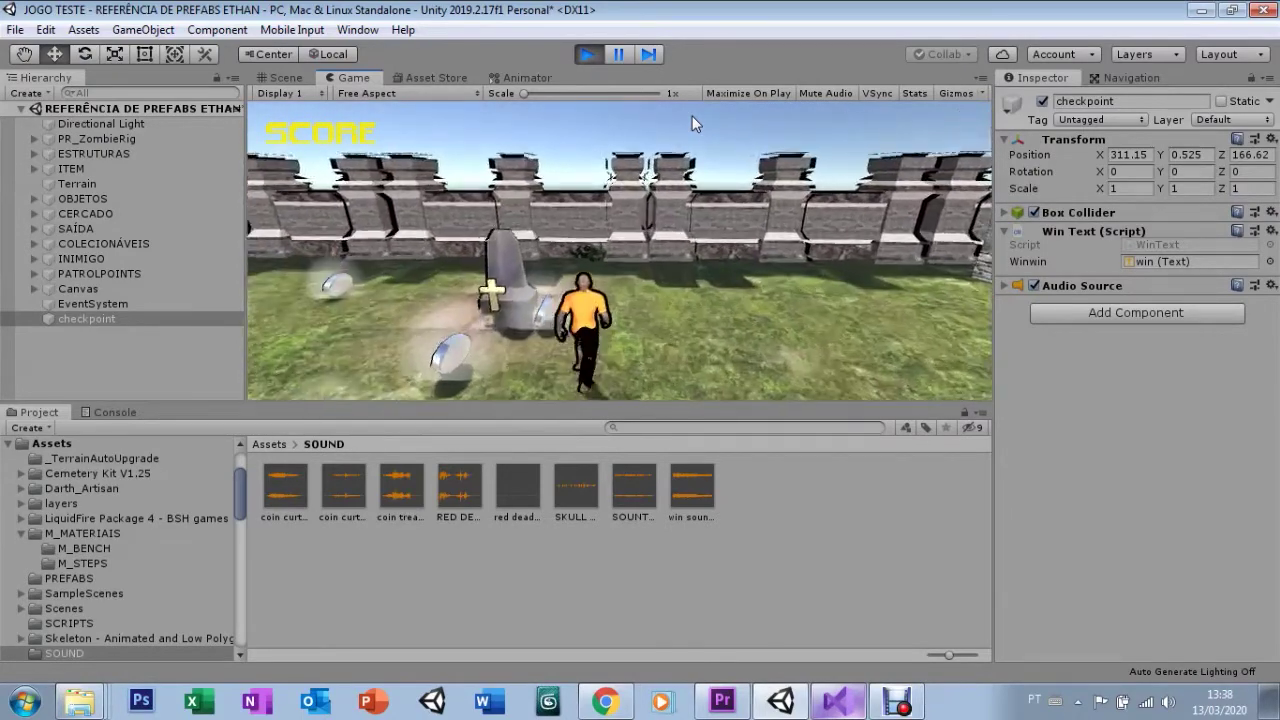
{"action": "key", "text": "w"}
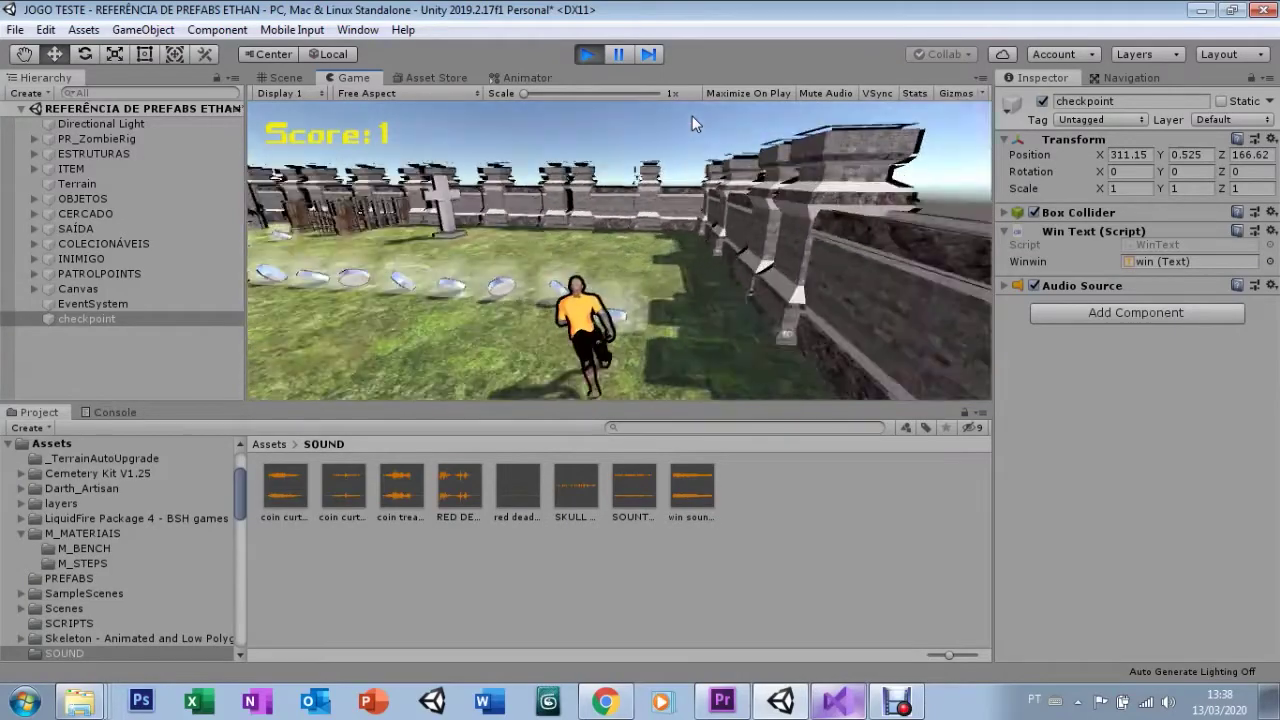
Steer Ethan through the cemetery gate onto the checkpoint until VOCÊ VENCEU! appears, then stop Play
{"action": "key", "text": "d"}
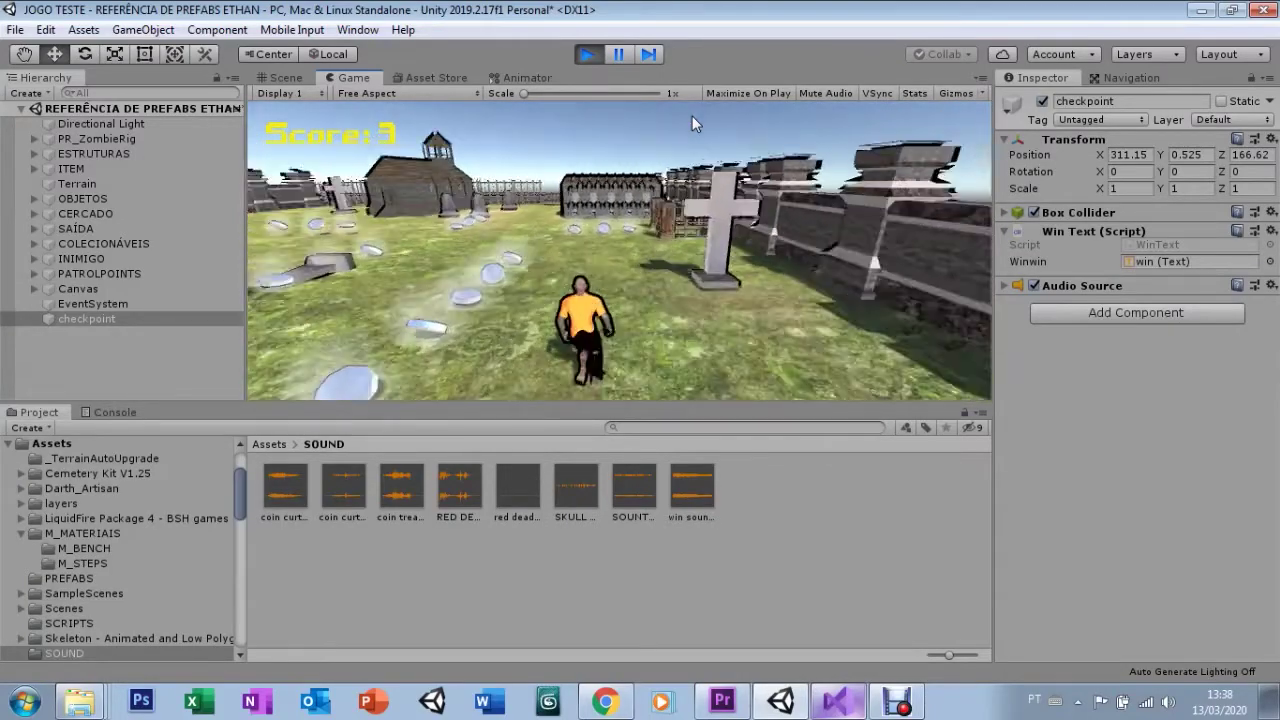
{"action": "key", "text": "d"}
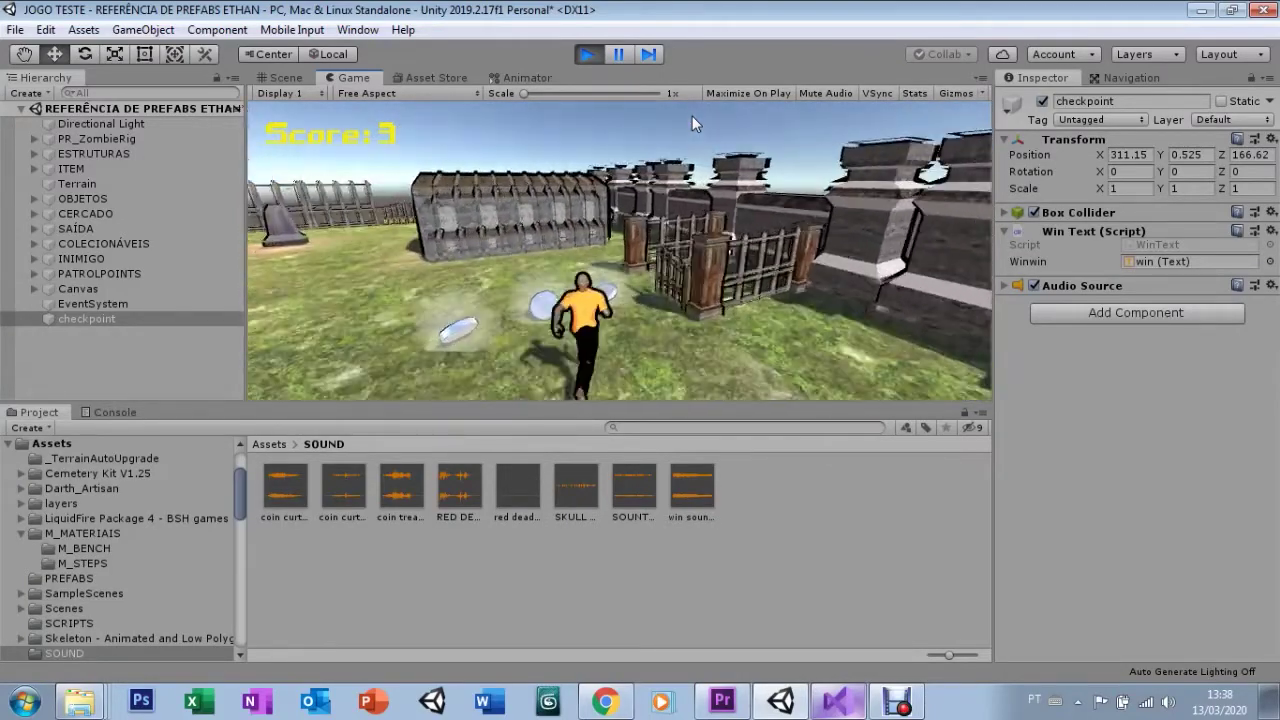
{"action": "key", "text": "w"}
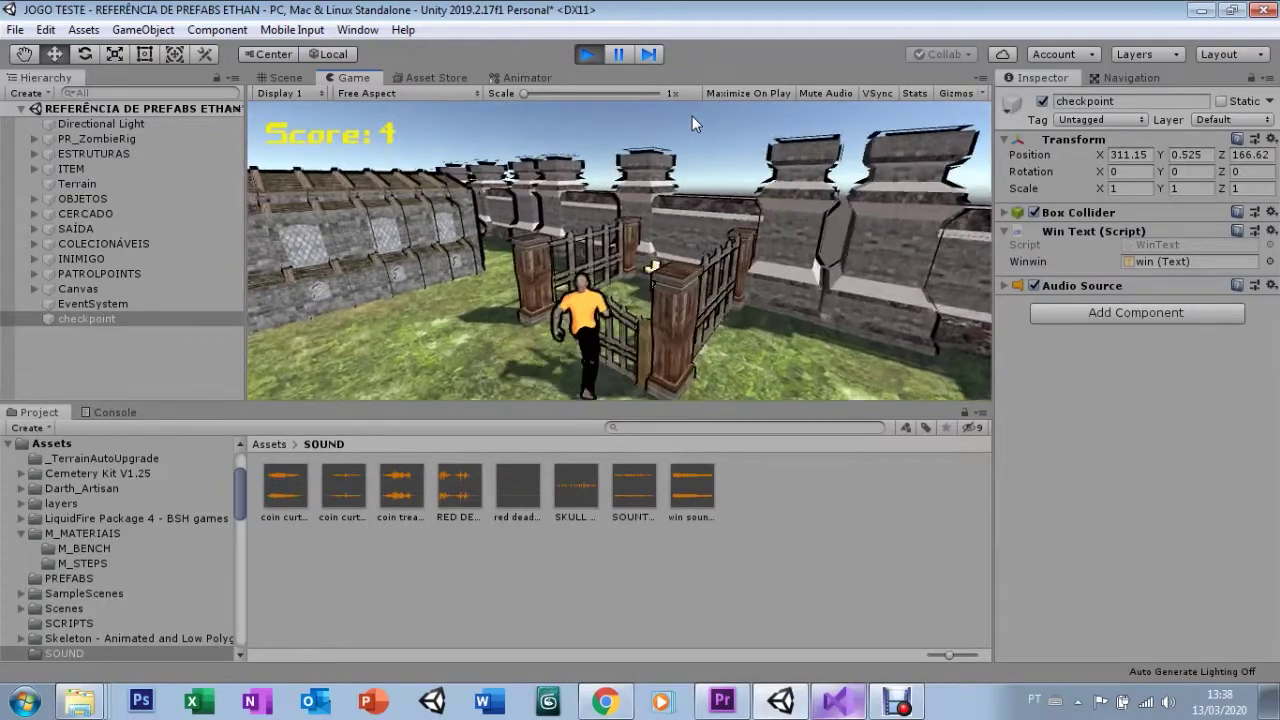
{"action": "key", "text": "a"}
{"action": "key", "text": "w"}
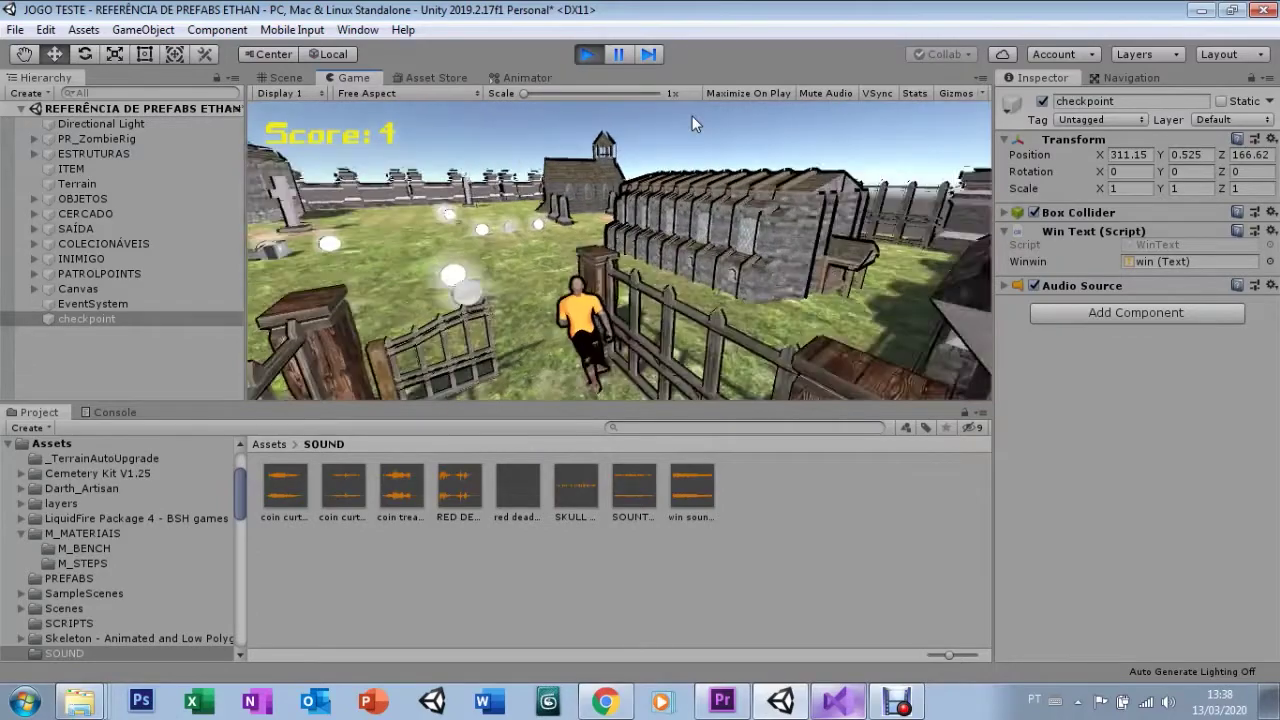
{"action": "key", "text": "d"}
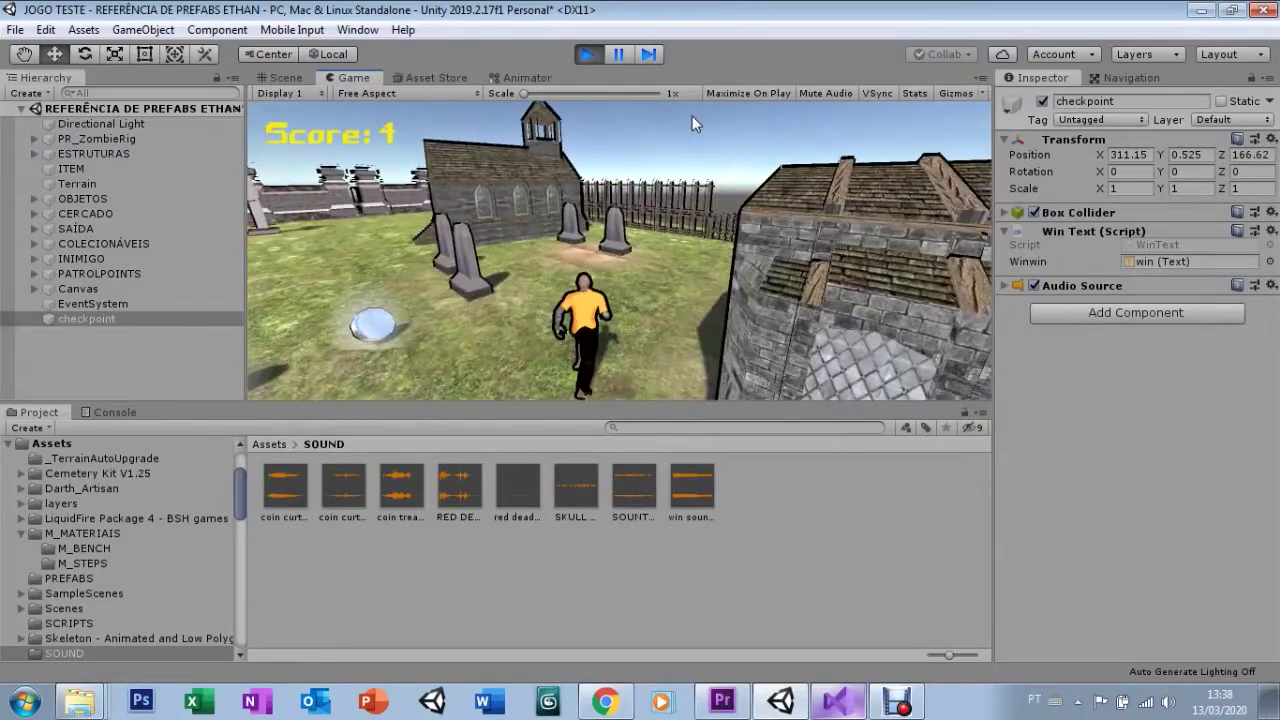
{"action": "key", "text": "w"}
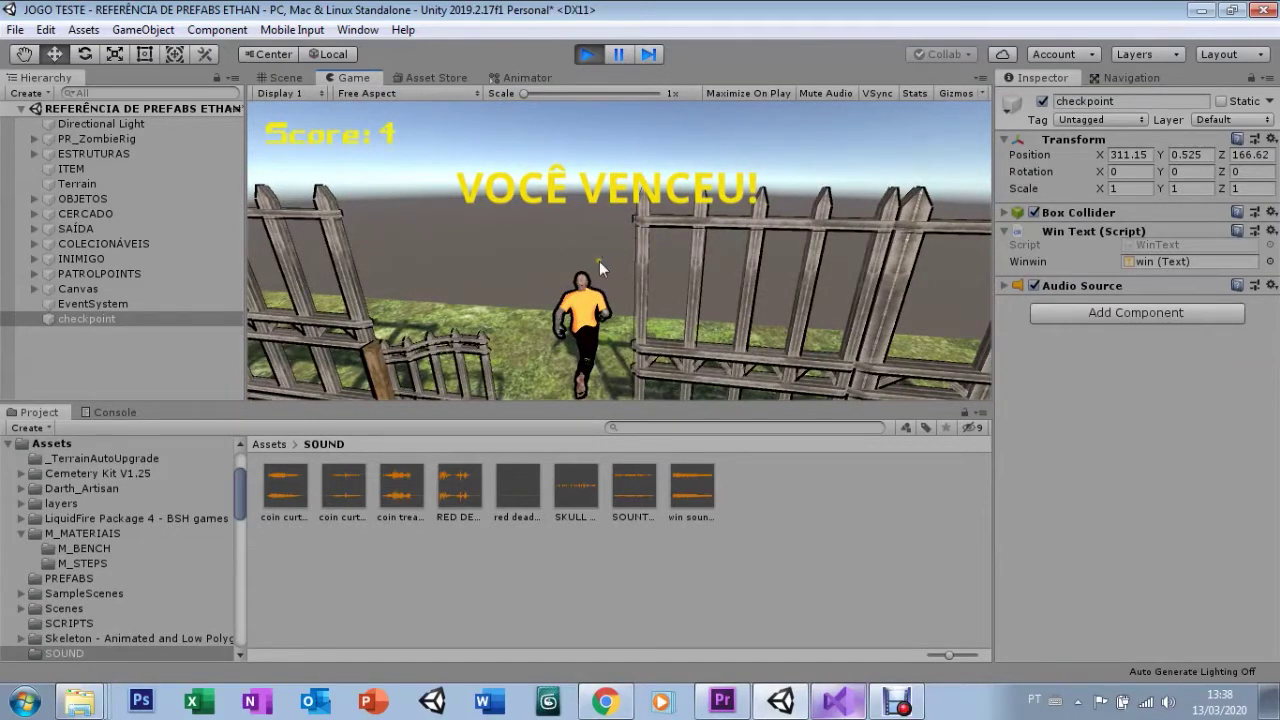
{"action": "left_click", "coordinate": [588, 55]}
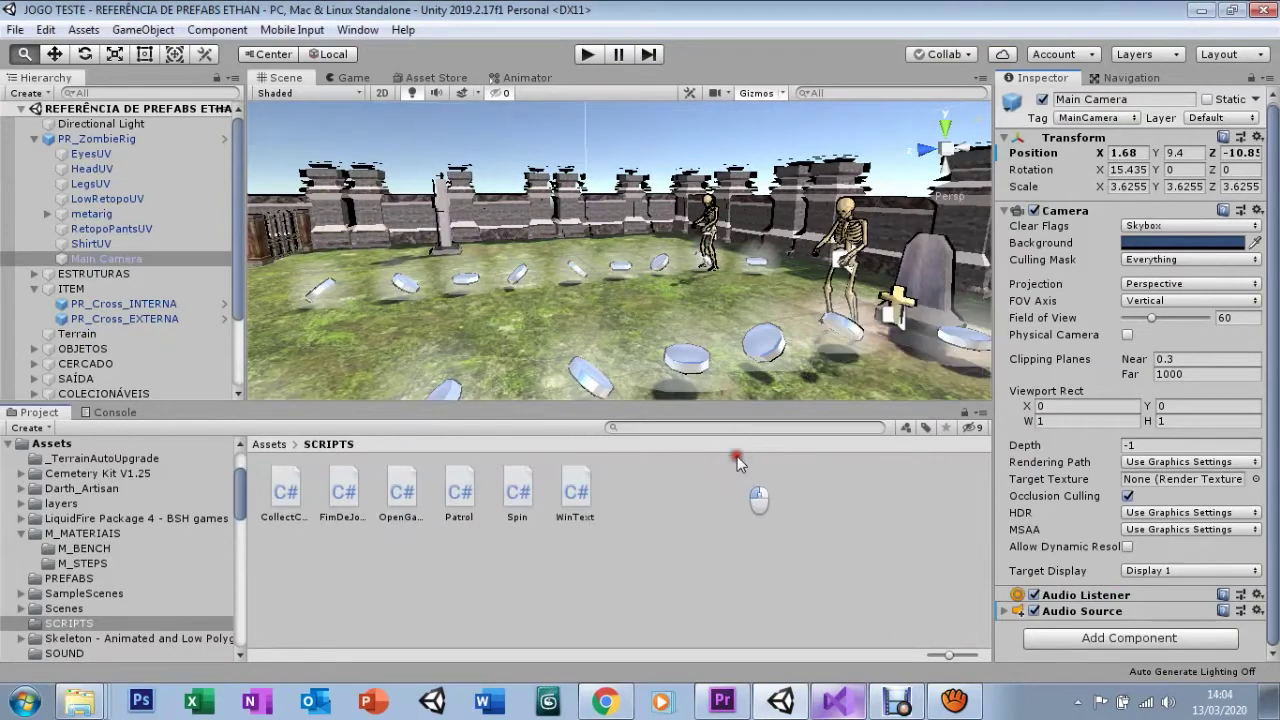
Select Main Camera, then review CollectCoin.cs and WinText.cs in Visual Studio before returning to Unity
{"action": "left_click", "coordinate": [80, 260]}
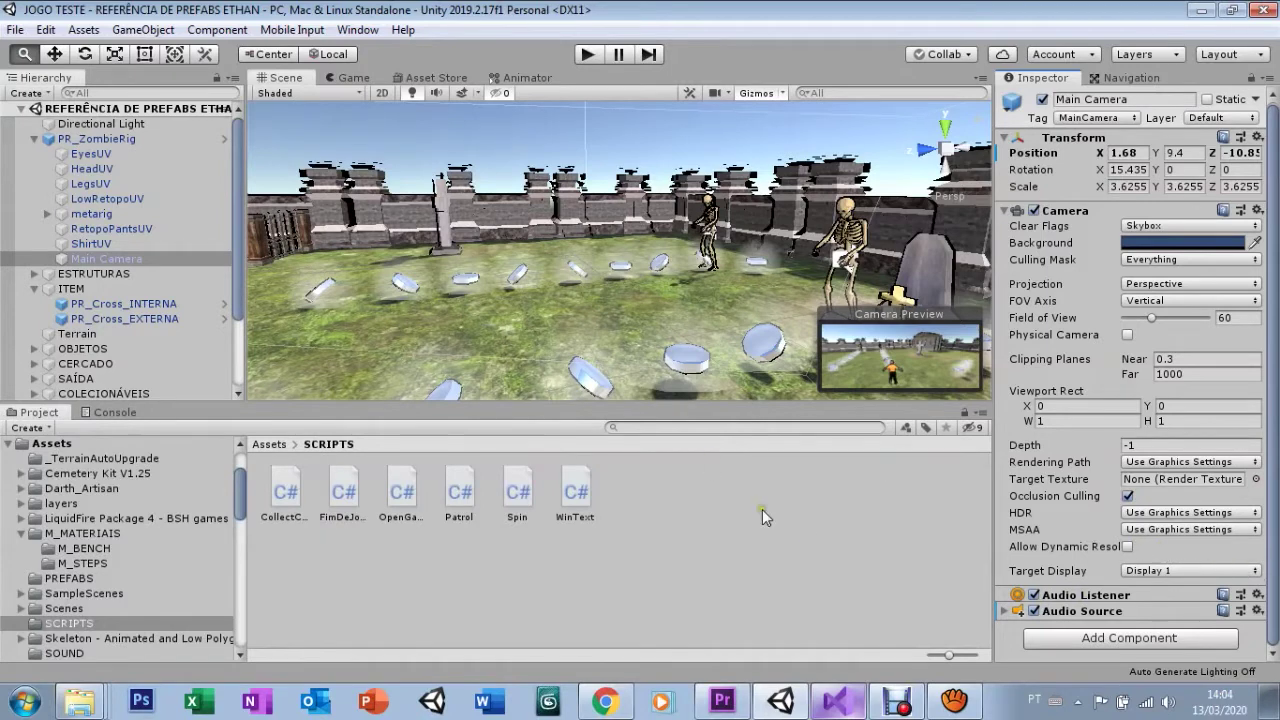
{"action": "left_click", "coordinate": [836, 700]}
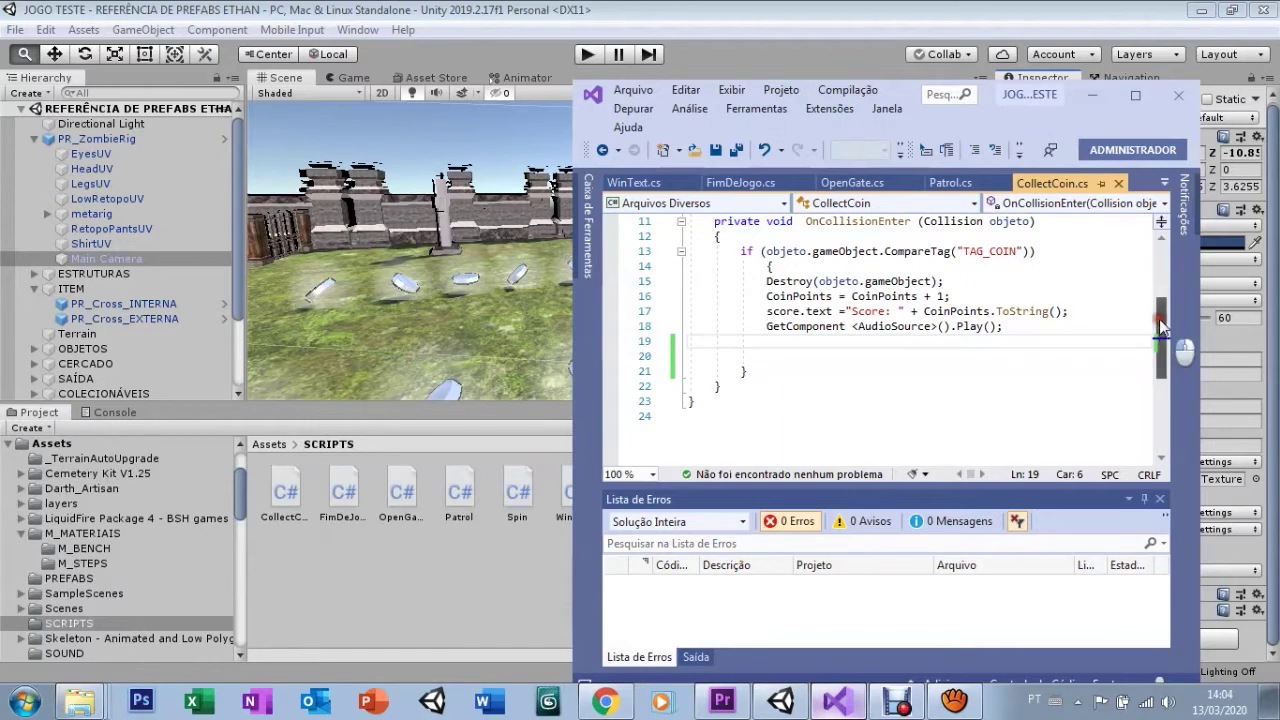
{"action": "scroll", "coordinate": [1161, 323], "scroll_direction": "up", "scroll_amount": 1}
{"action": "scroll", "coordinate": [1161, 323], "scroll_direction": "up", "scroll_amount": 1}
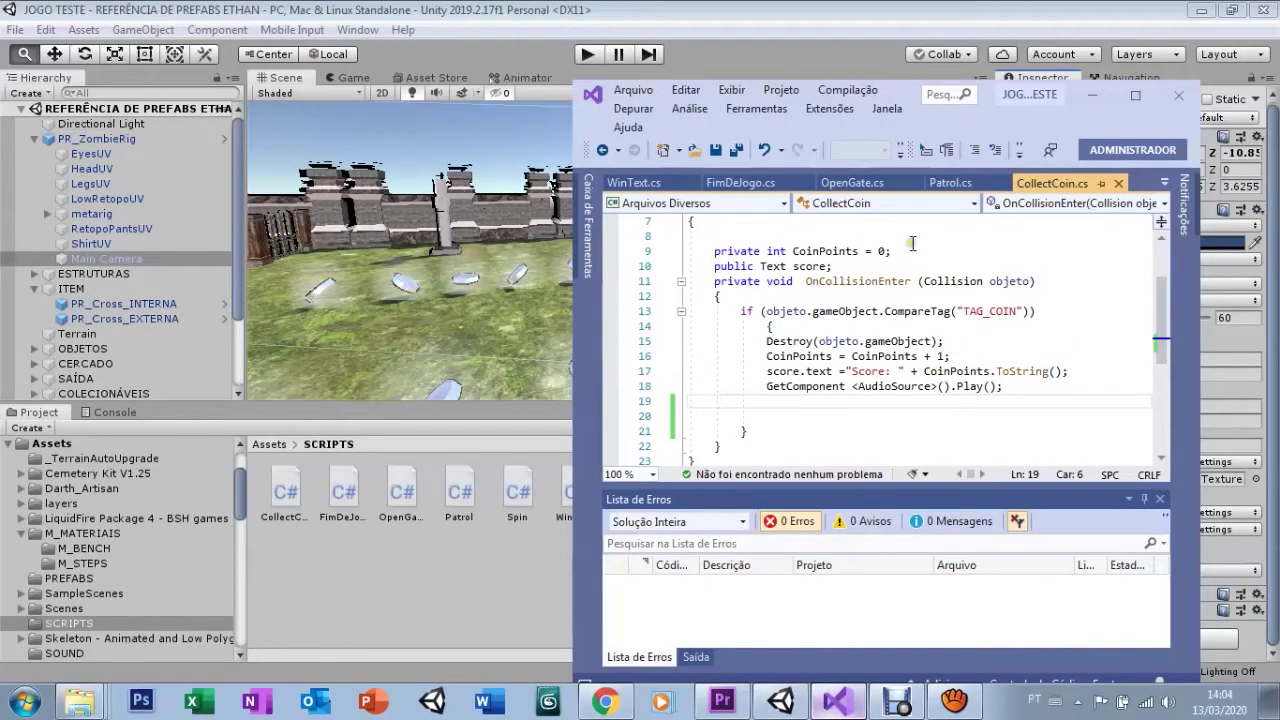
{"action": "left_click", "coordinate": [628, 186]}
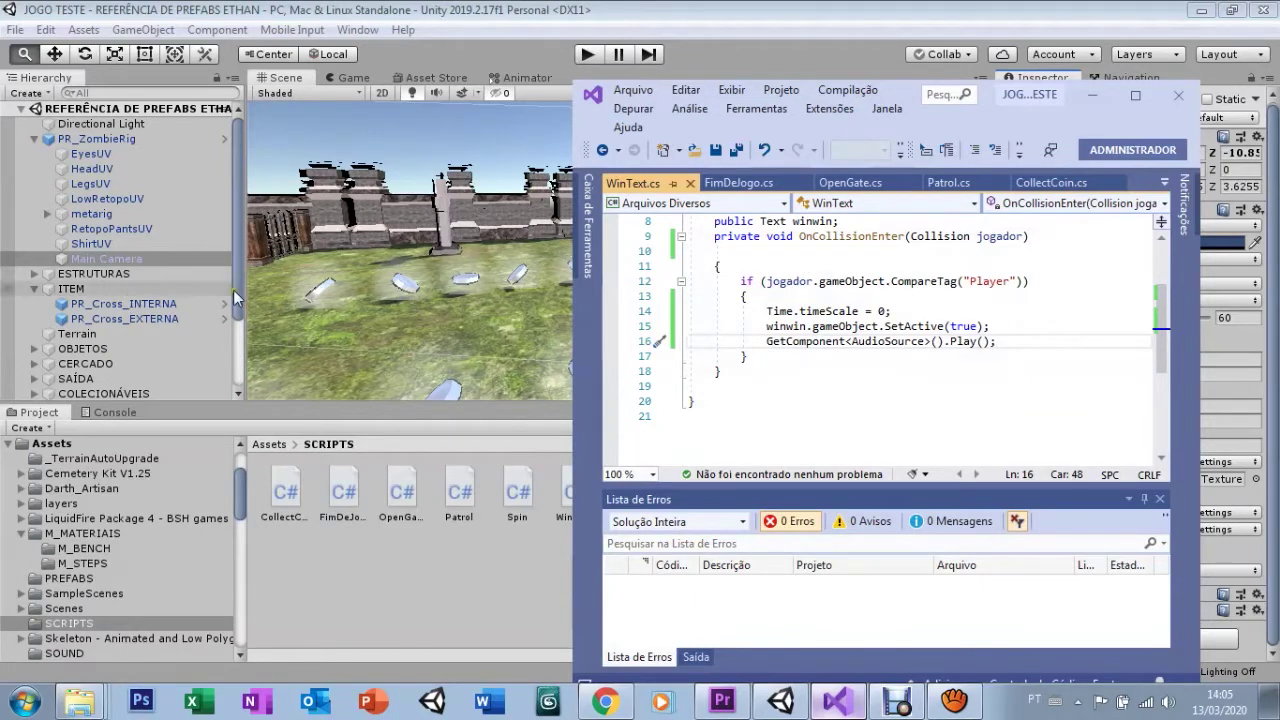
{"action": "left_click", "coordinate": [236, 360]}
{"action": "scroll", "coordinate": [200, 330], "scroll_direction": "down", "scroll_amount": 3}
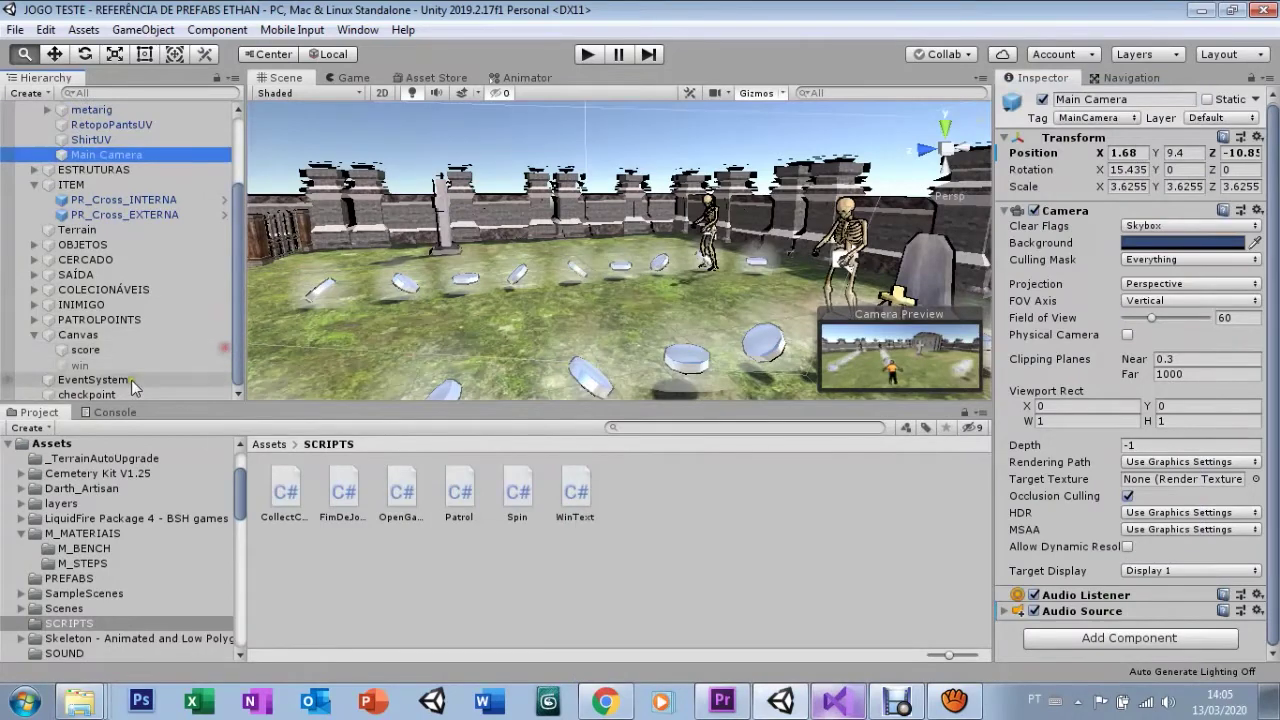
Inspect the checkpoint's components and glance over the WinText code again
{"action": "left_click", "coordinate": [89, 396]}
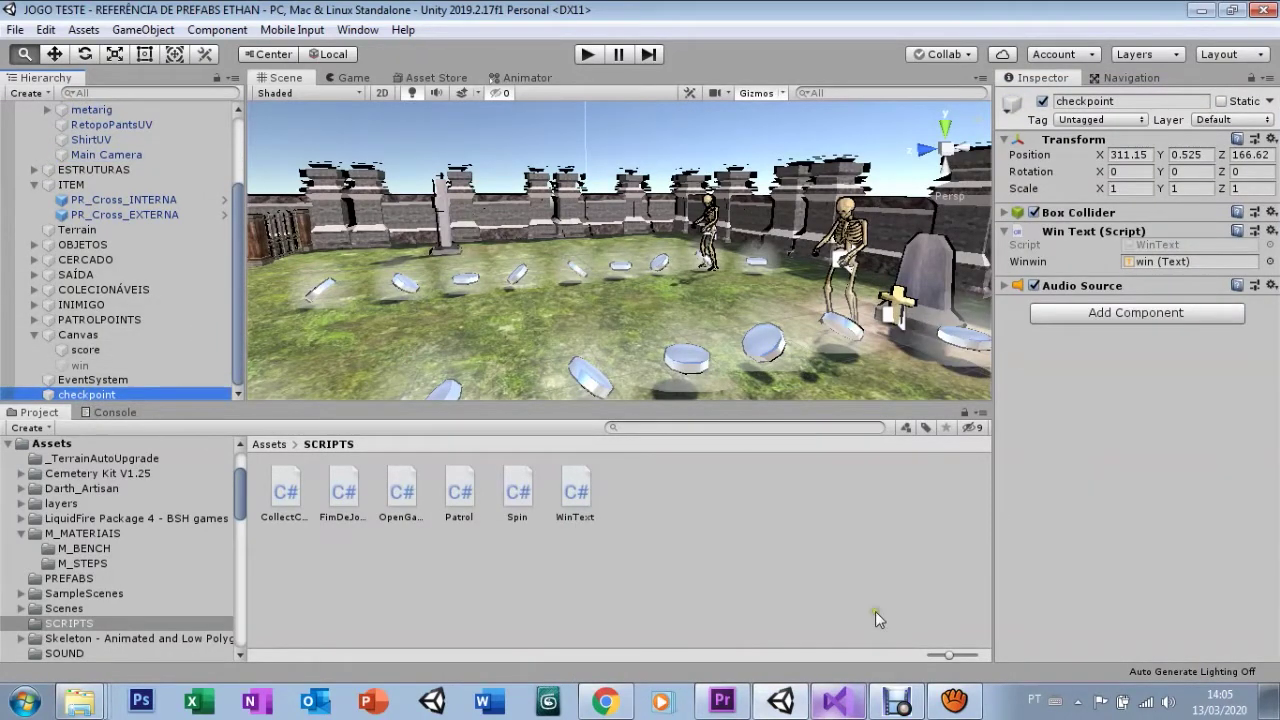
{"action": "left_click", "coordinate": [838, 700]}
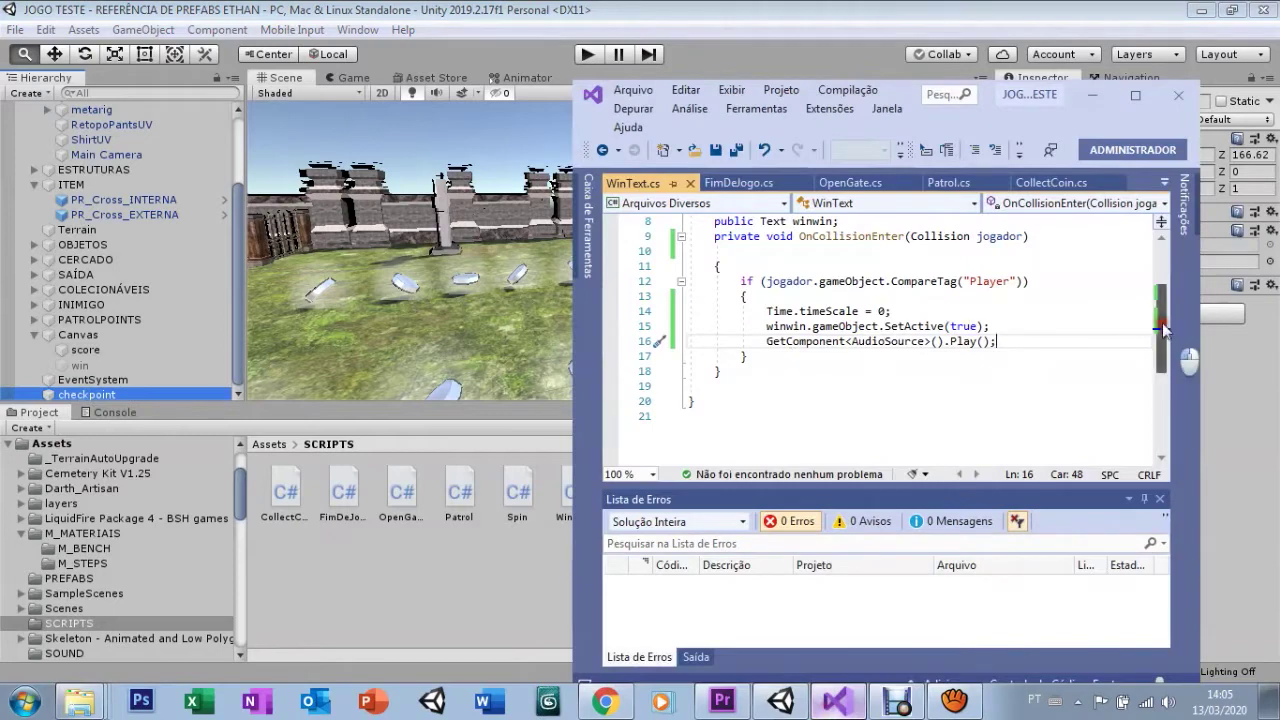
{"action": "scroll", "coordinate": [1161, 320], "scroll_direction": "up", "scroll_amount": 2}
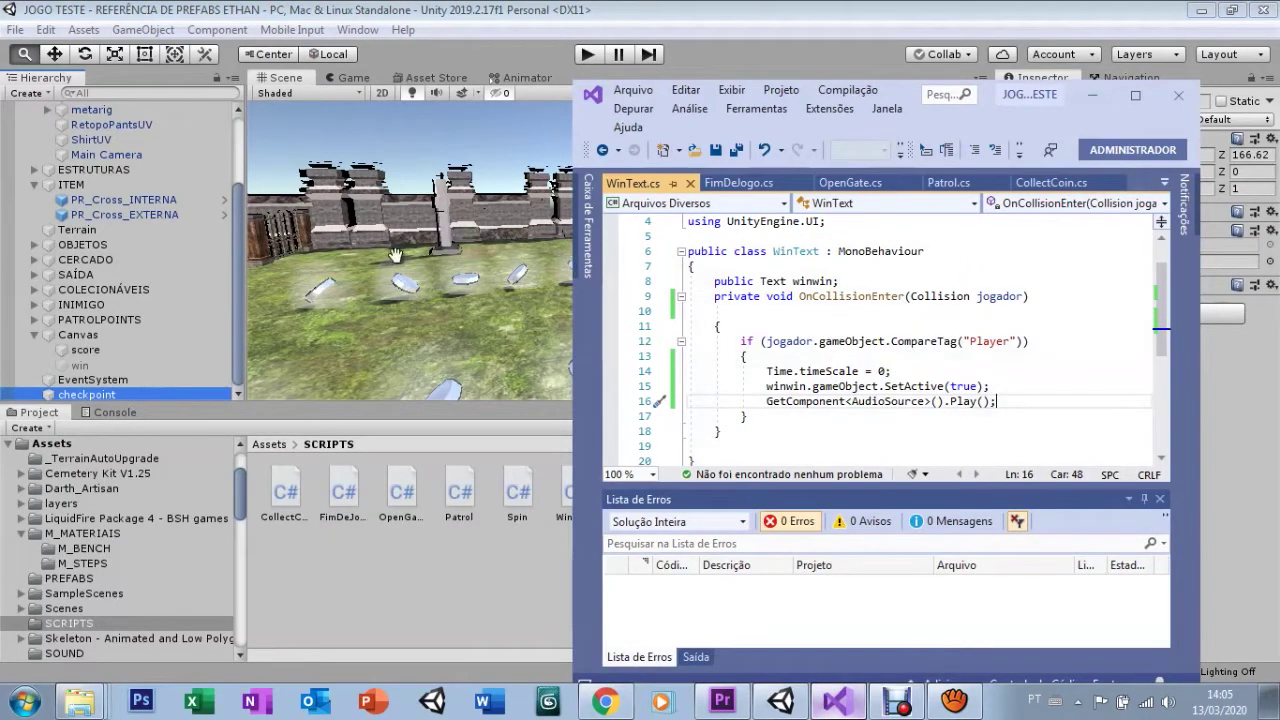
{"action": "left_click", "coordinate": [230, 150]}
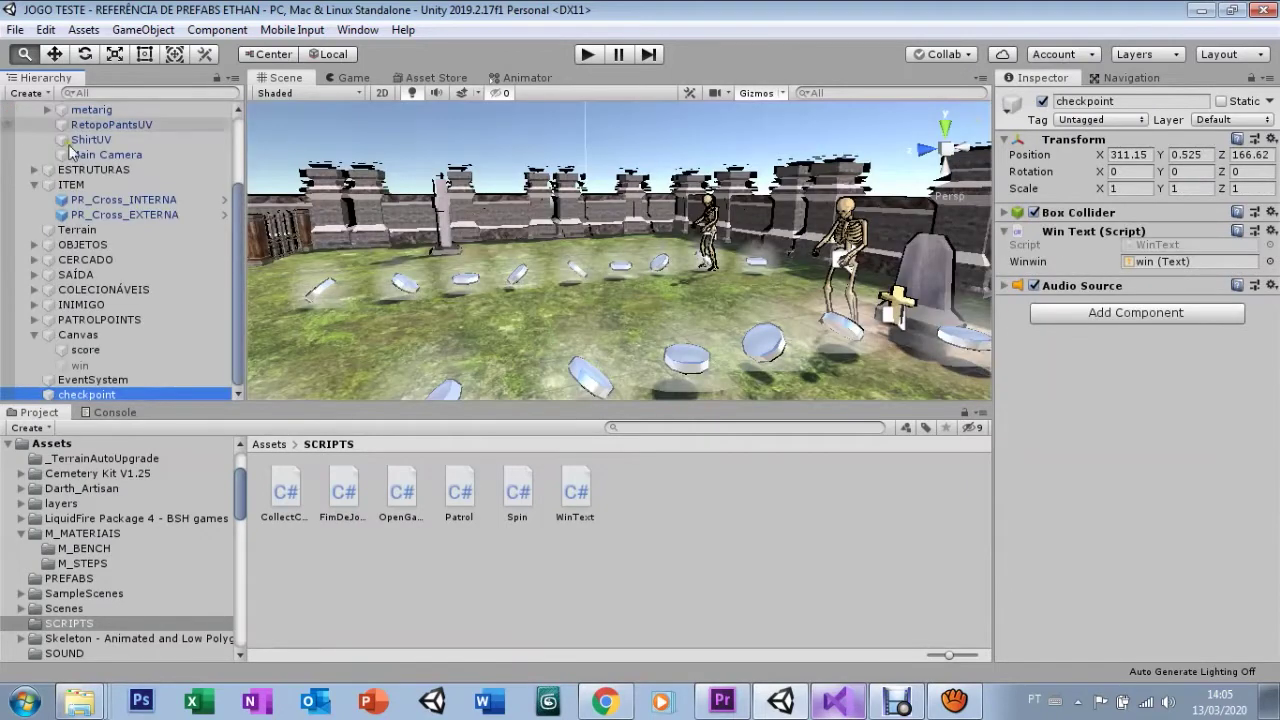
Inspect the Main Camera's looping SOUNTRACK JOGO Audio Source settings, then return to WinText.cs
{"action": "left_click", "coordinate": [72, 153]}
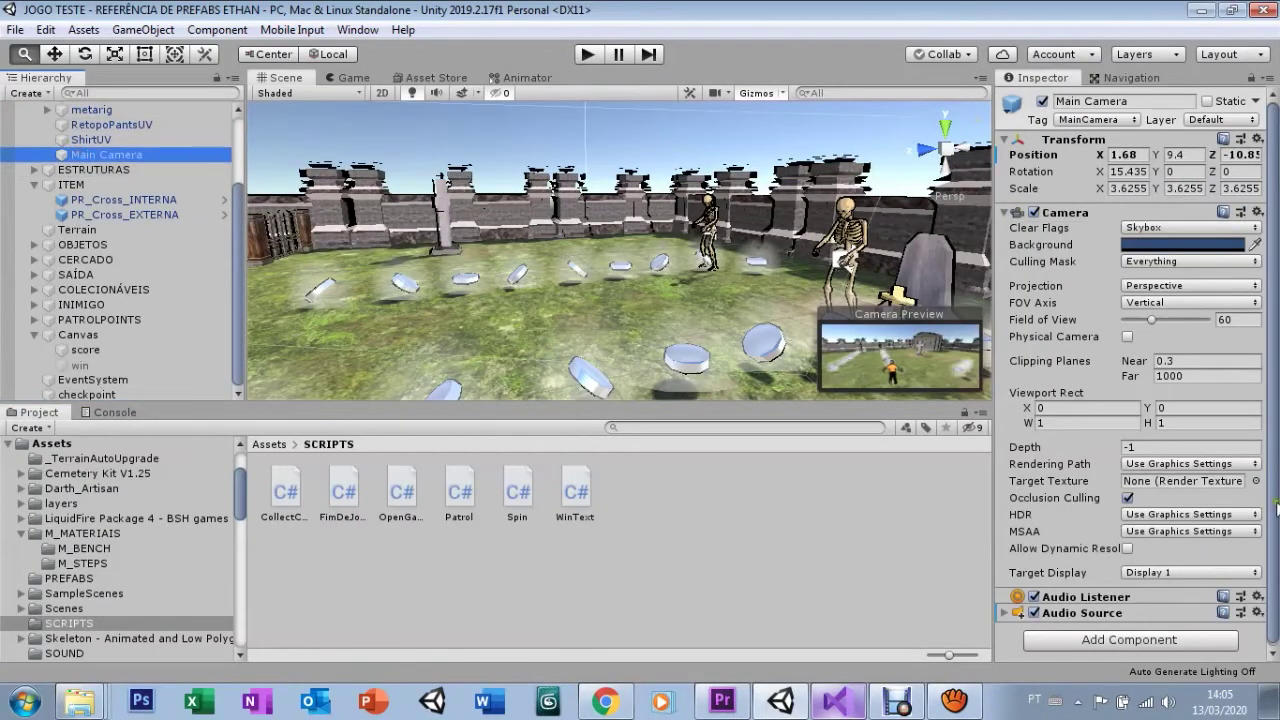
{"action": "left_click", "coordinate": [1004, 611]}
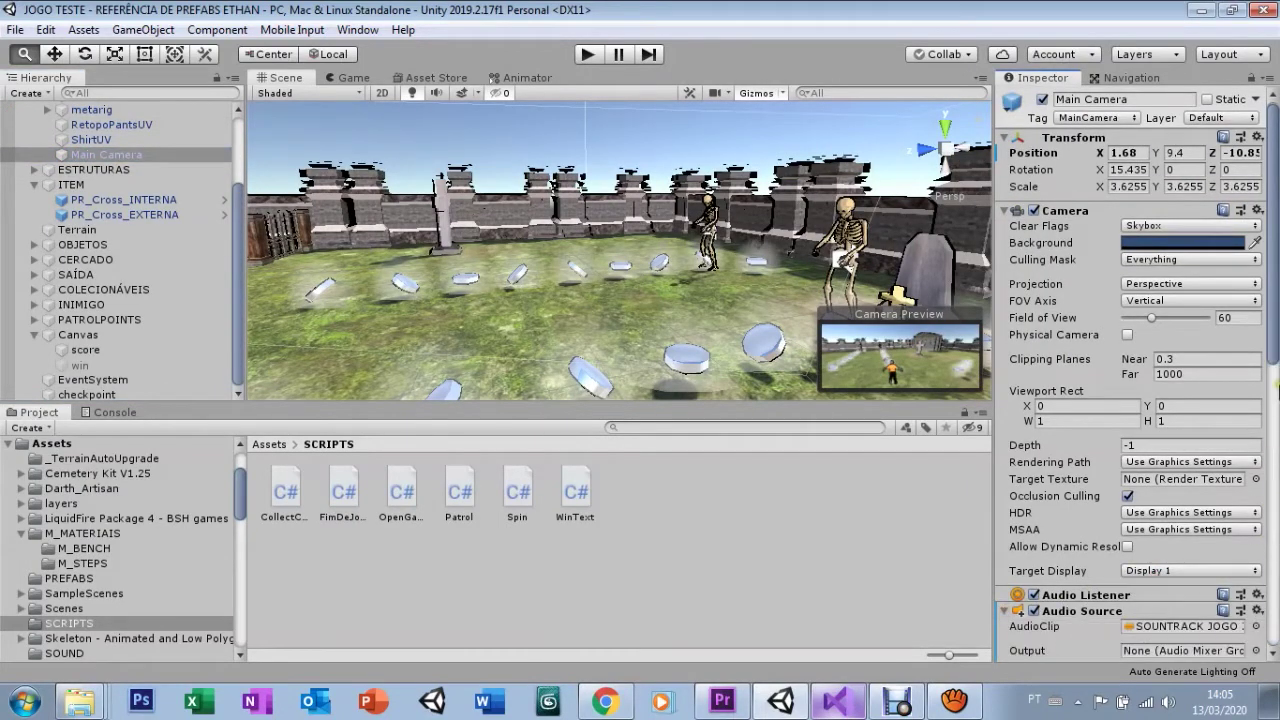
{"action": "left_click_drag", "start_coordinate": [1276, 346], "coordinate": [1271, 437]}
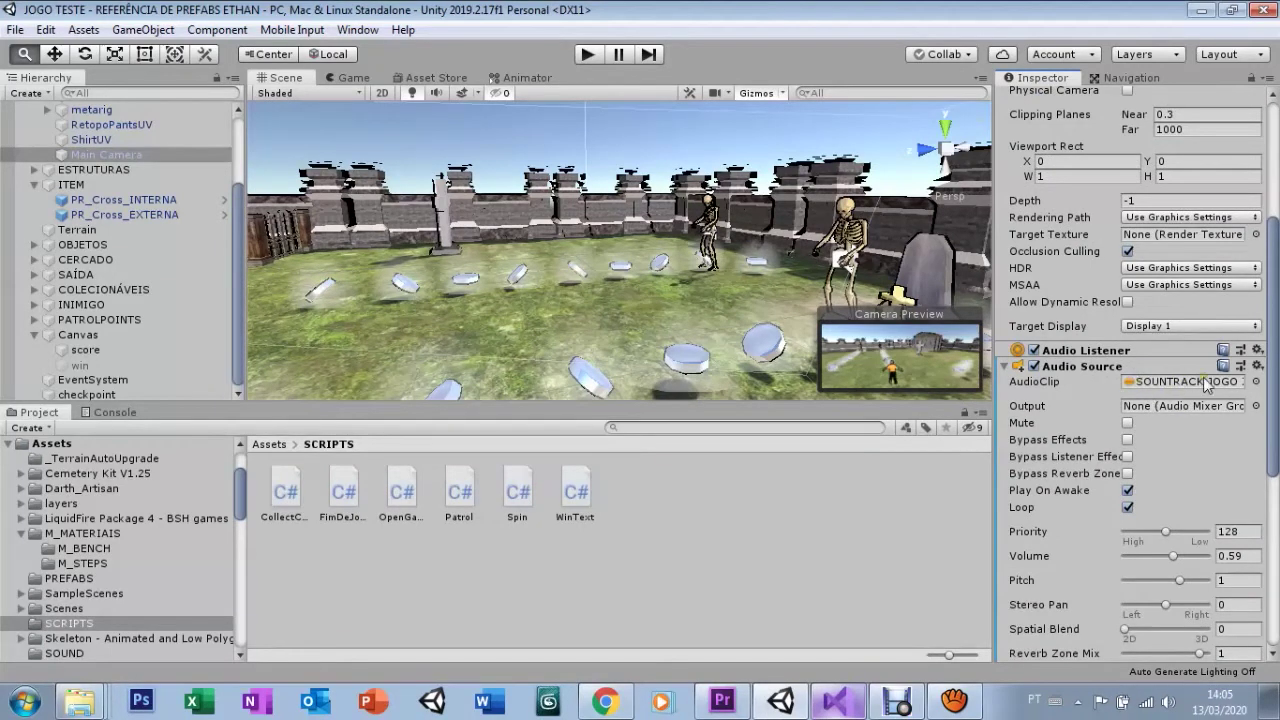
{"action": "left_click", "coordinate": [837, 702]}
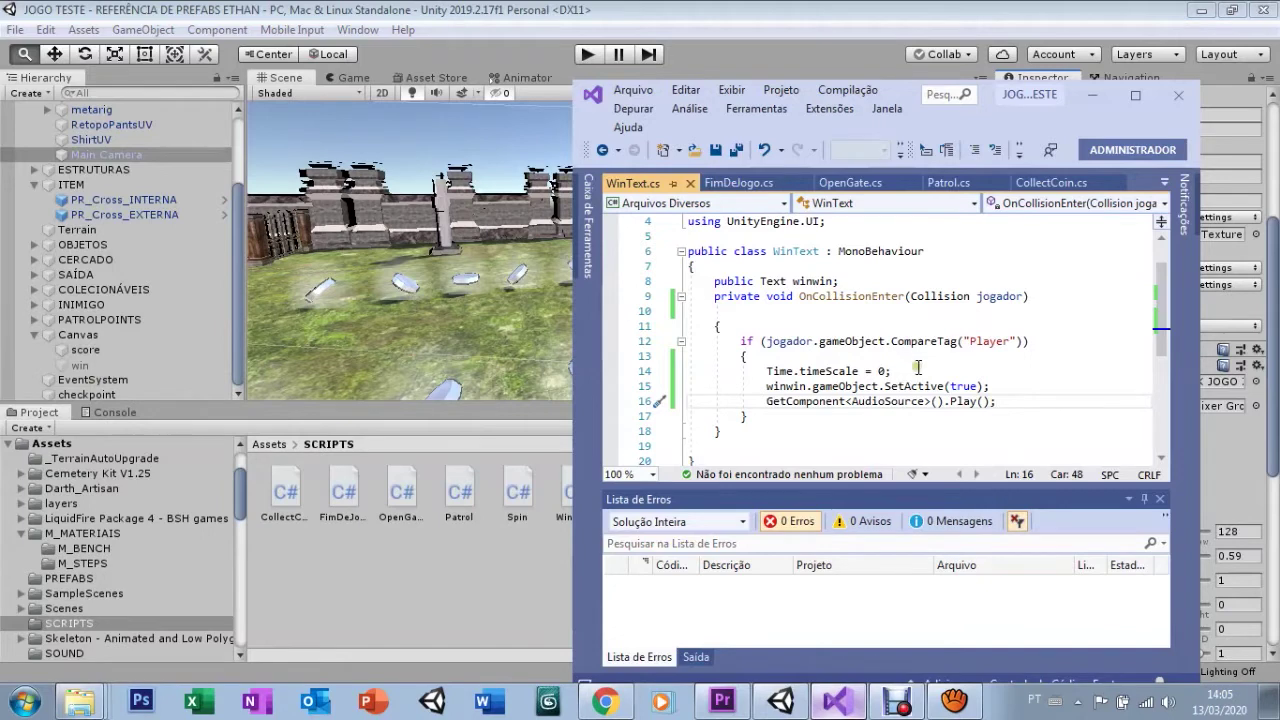
Insert a GameObject.FindGameObjectWithTag("MainCamera") line inside WinText's Player branch
{"action": "left_click", "coordinate": [1027, 342]}
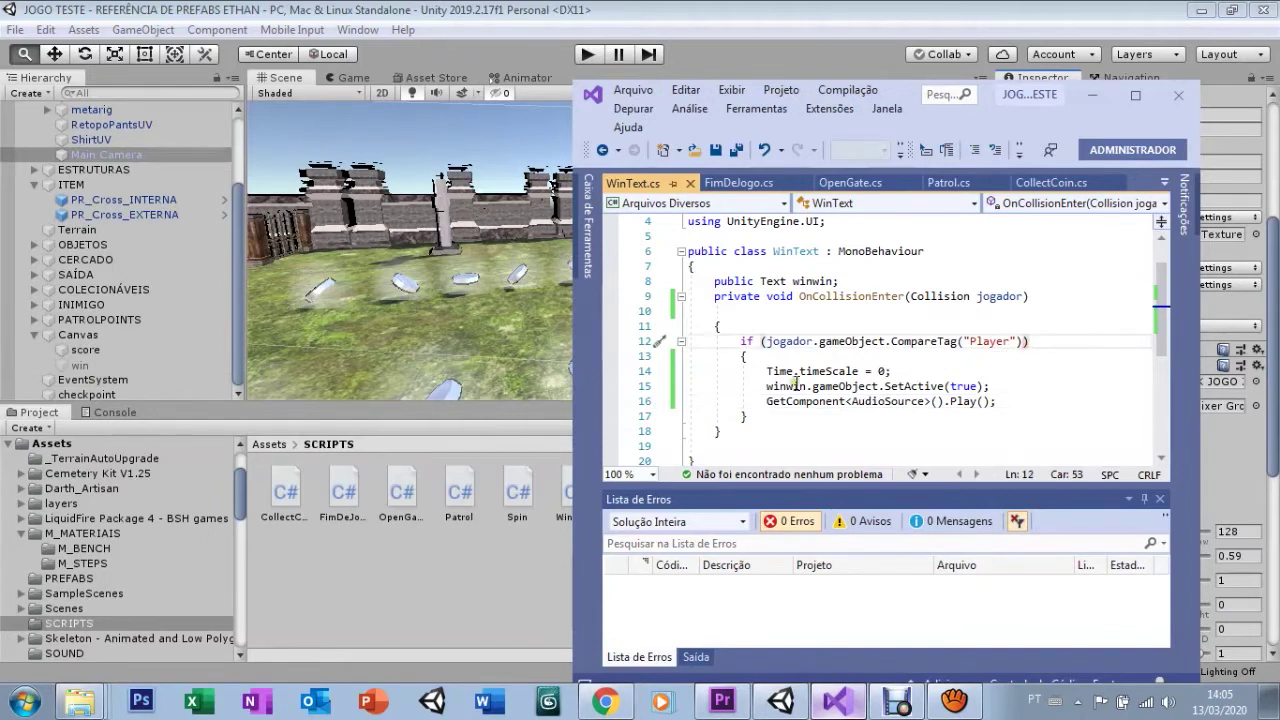
{"action": "left_click", "coordinate": [758, 357]}
{"action": "key", "text": "Return"}
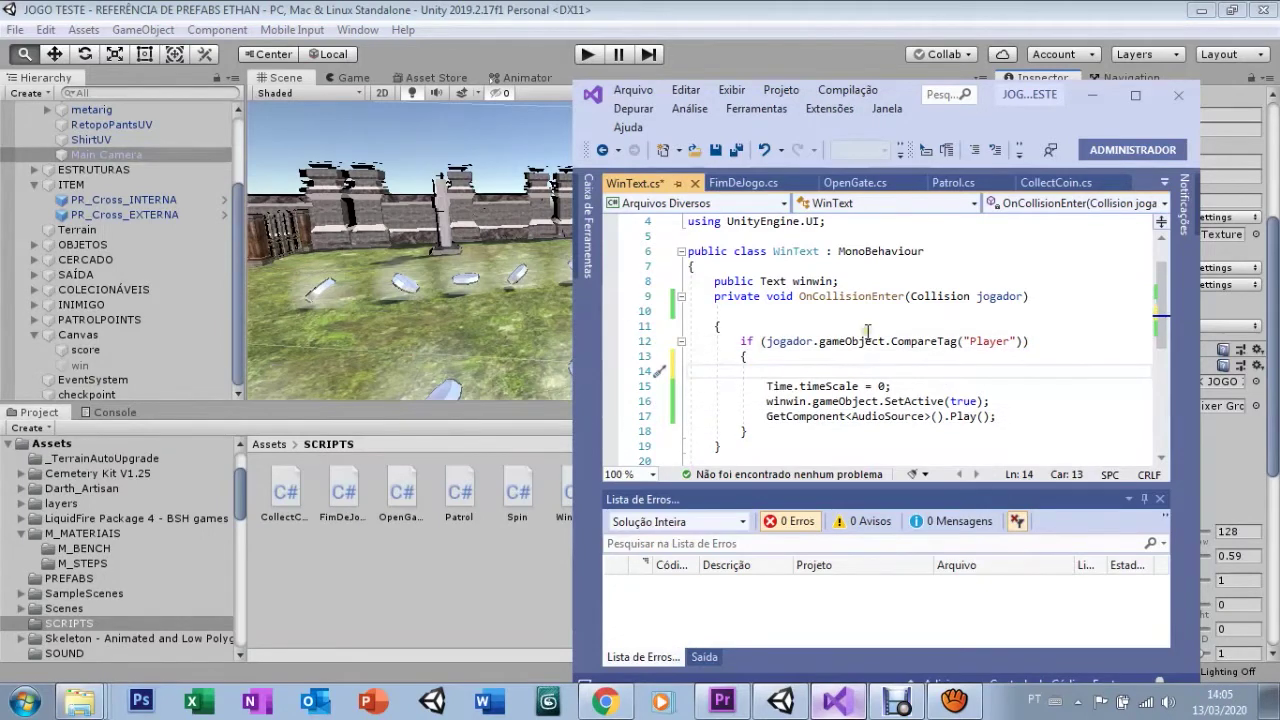
{"action": "type", "text": "GameObj"}
{"action": "type", "text": "ect.Fi"}
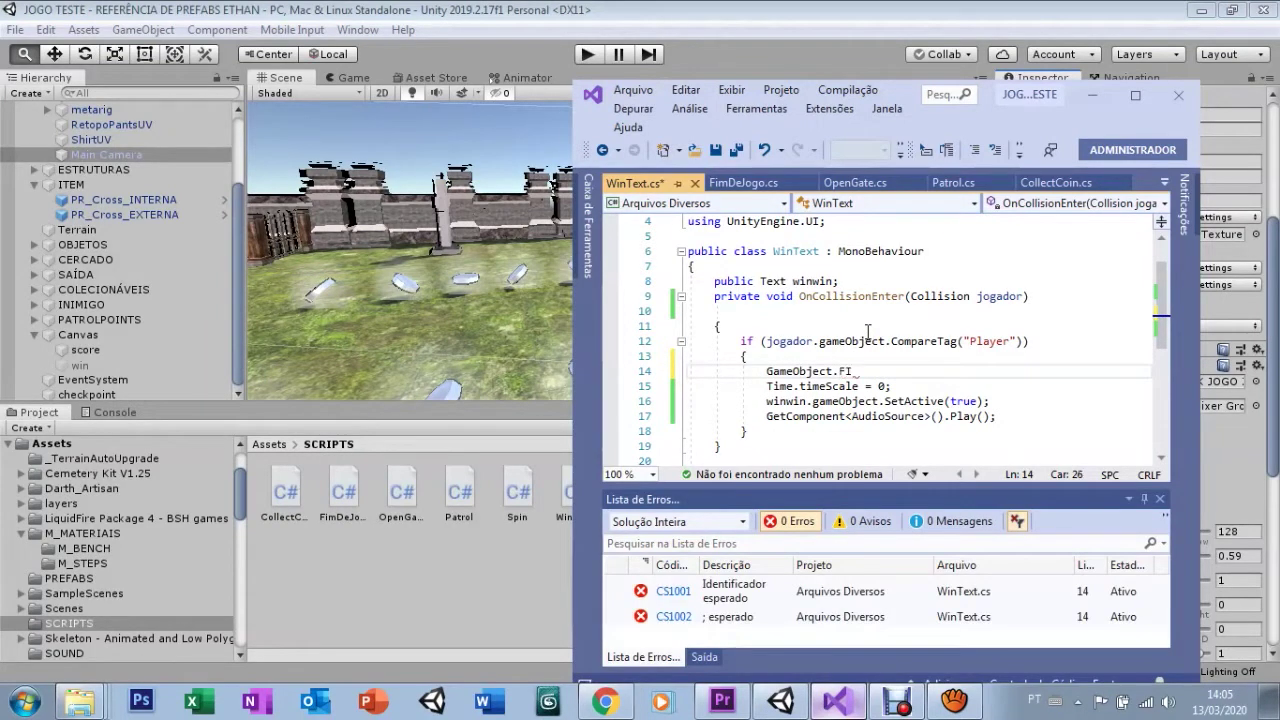
{"action": "type", "text": "ndGameOb"}
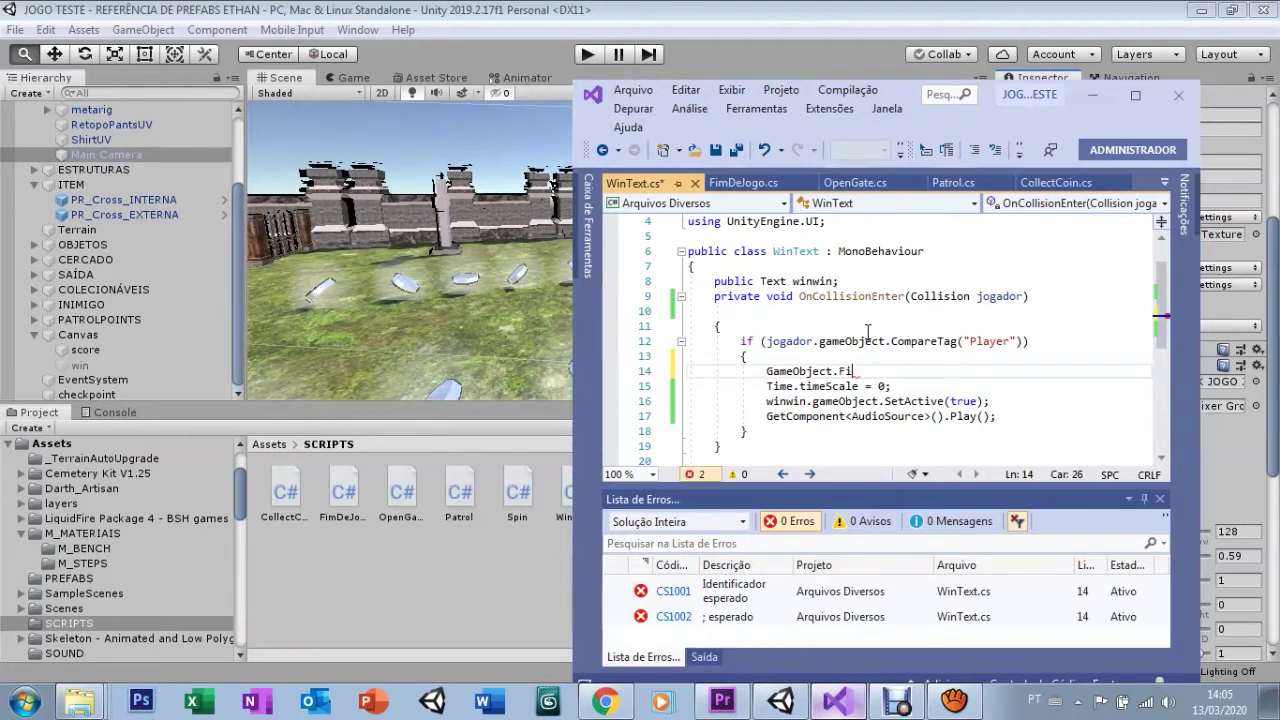
{"action": "type", "text": "jectWithTag(\"Main"}
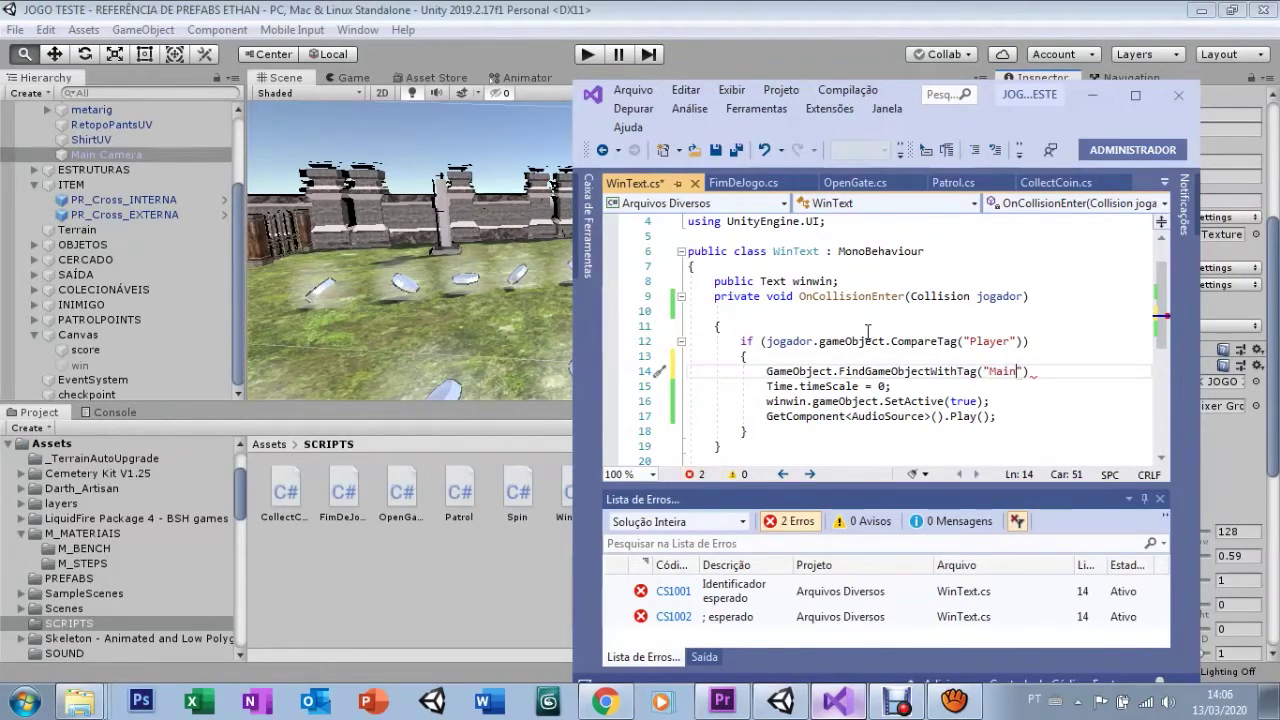
{"action": "type", "text": "Camera"}
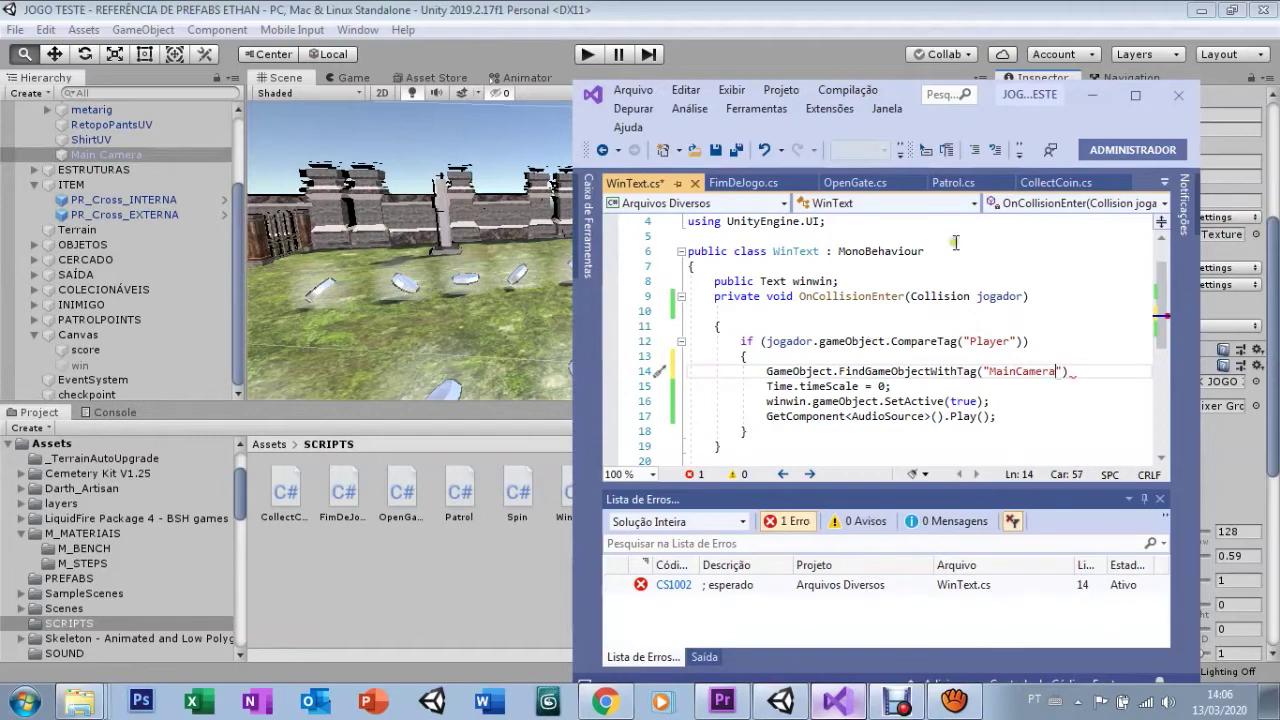
{"action": "left_click_drag", "start_coordinate": [821, 137], "coordinate": [590, 178]}
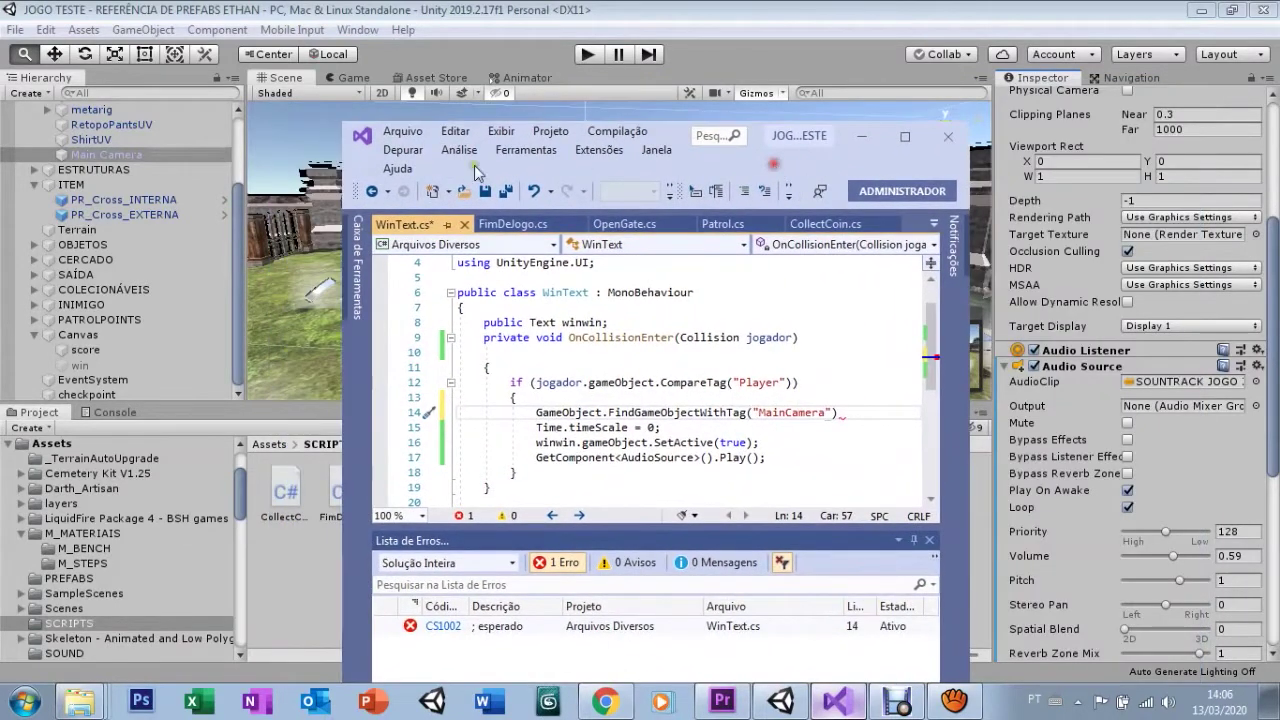
{"action": "left_click", "coordinate": [862, 136]}
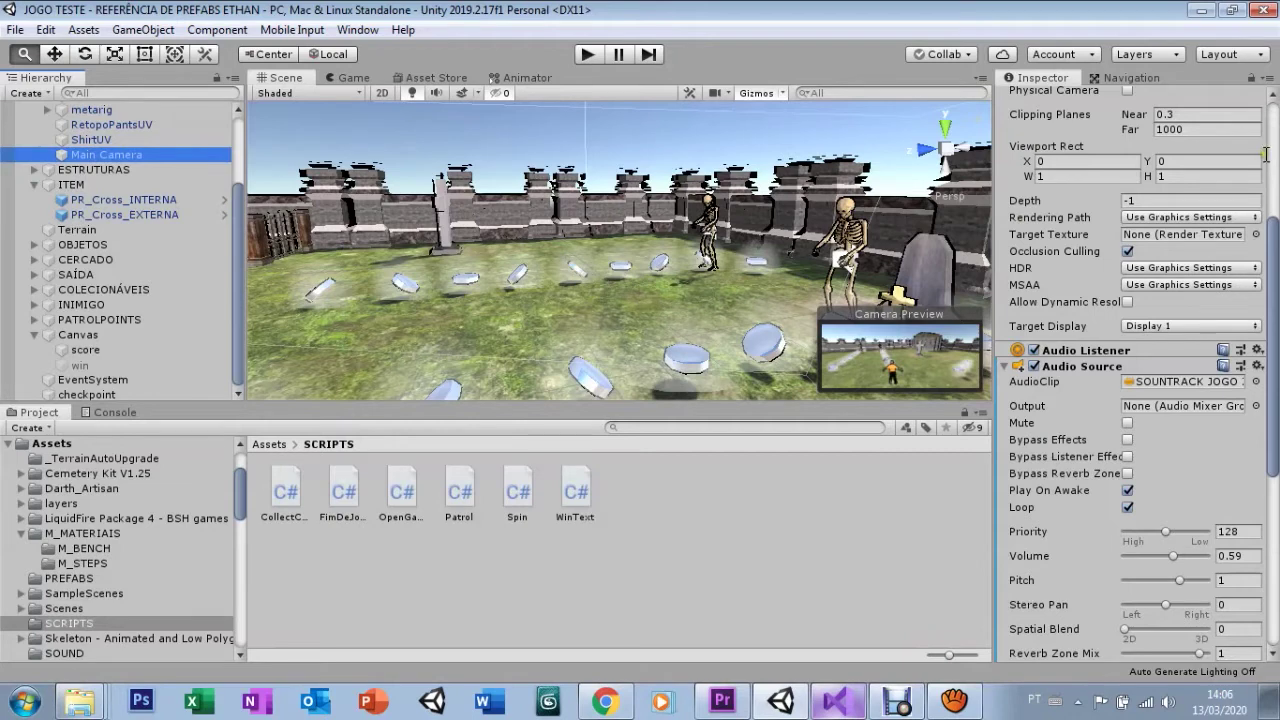
Check the Main Camera's tag, then append .GetComponent<AudioSource>().Stop(); to line 14
{"action": "left_click", "coordinate": [1275, 157]}
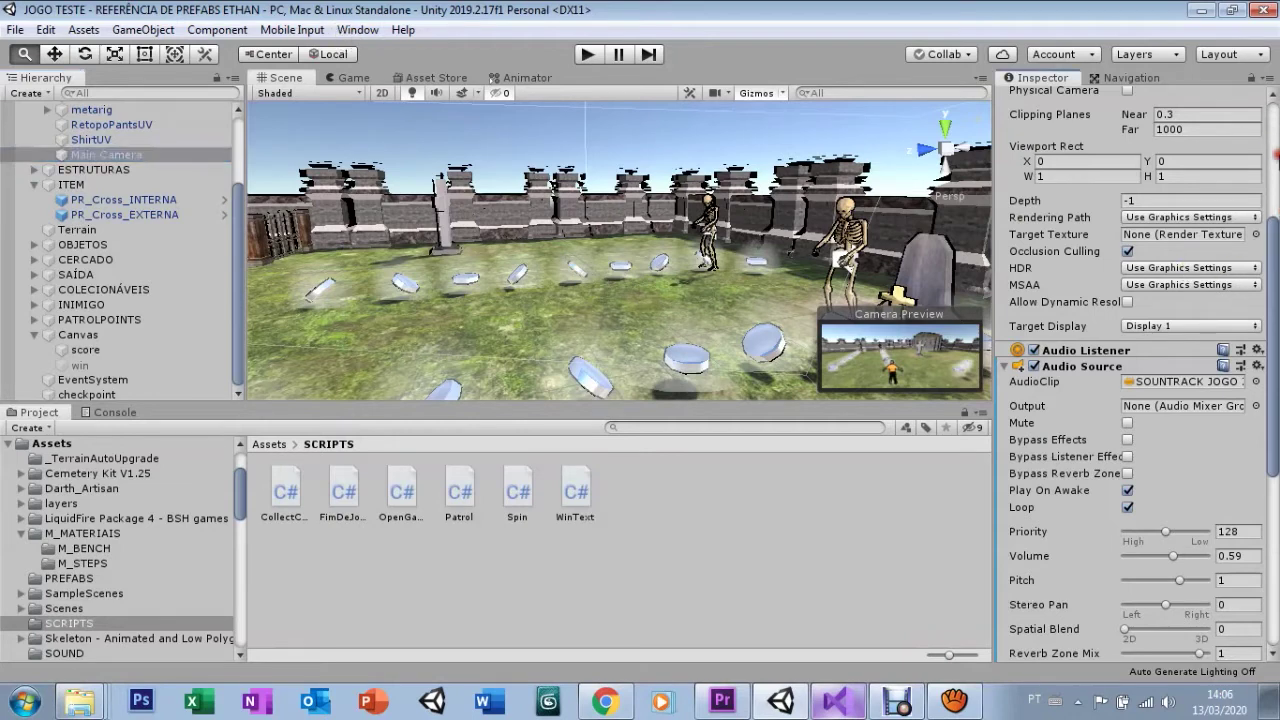
{"action": "scroll", "coordinate": [1275, 157], "scroll_direction": "up", "scroll_amount": 5}
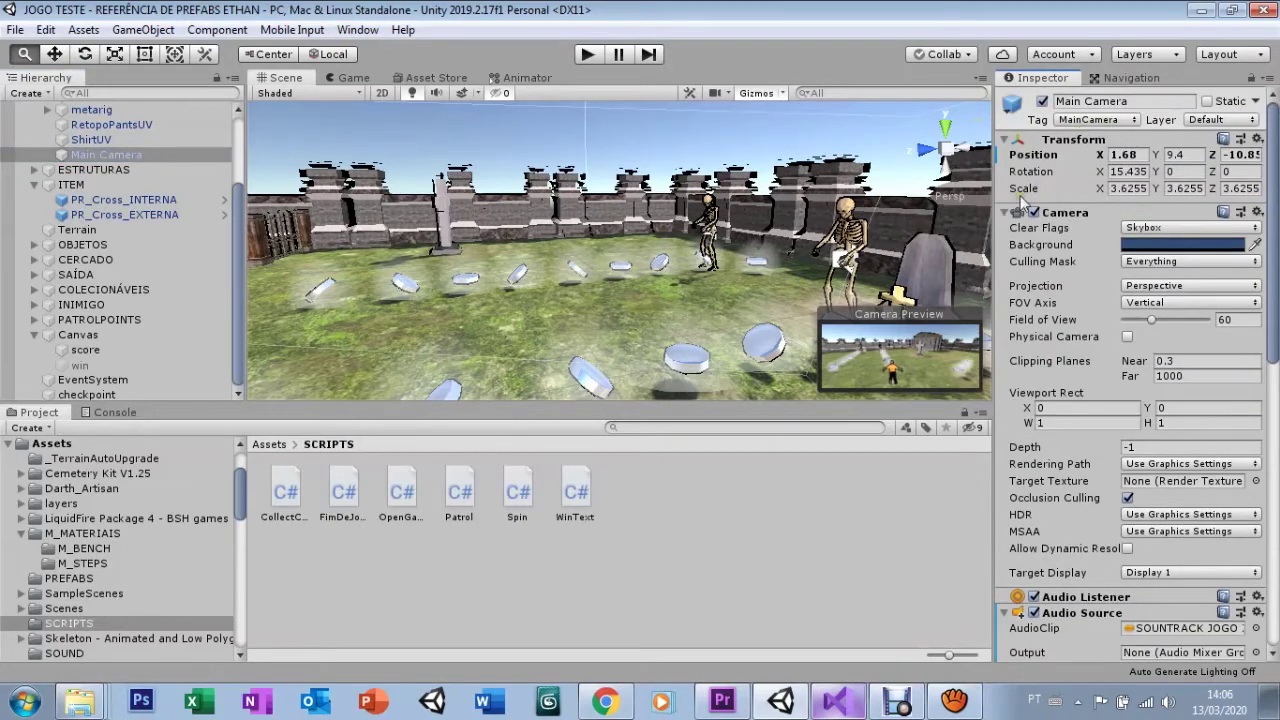
{"action": "left_click", "coordinate": [835, 701]}
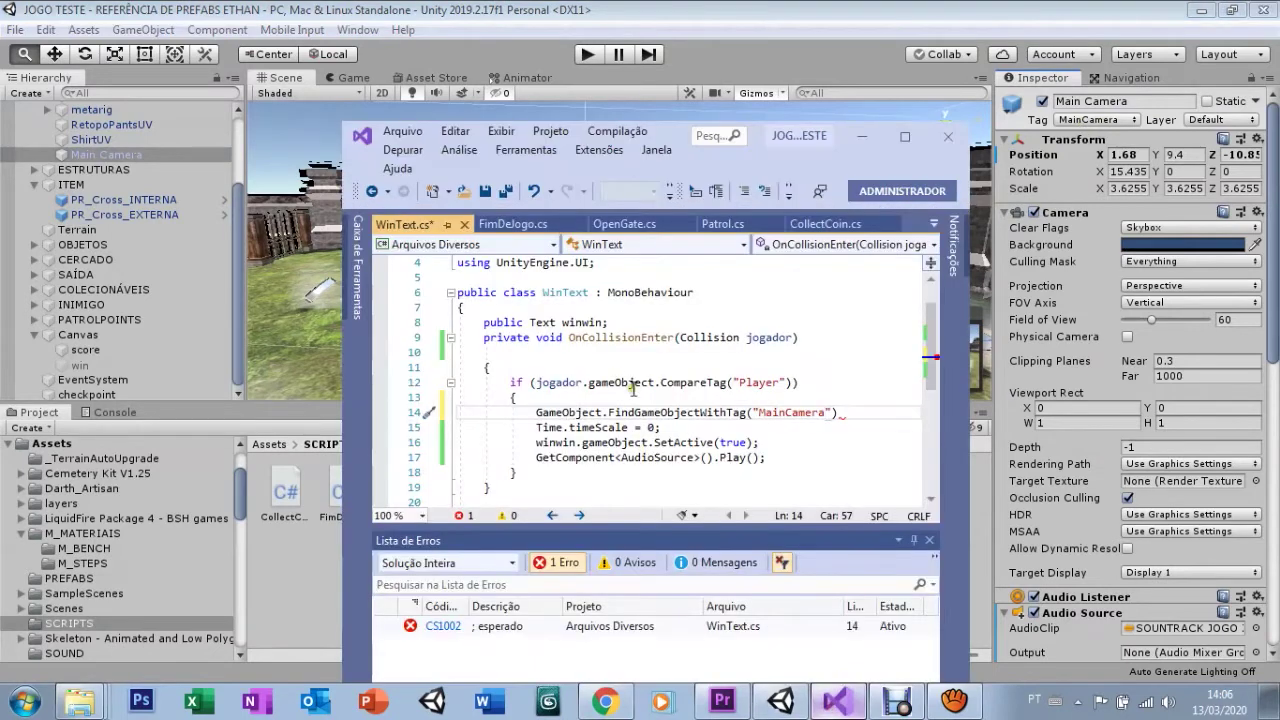
{"action": "left_click", "coordinate": [840, 413]}
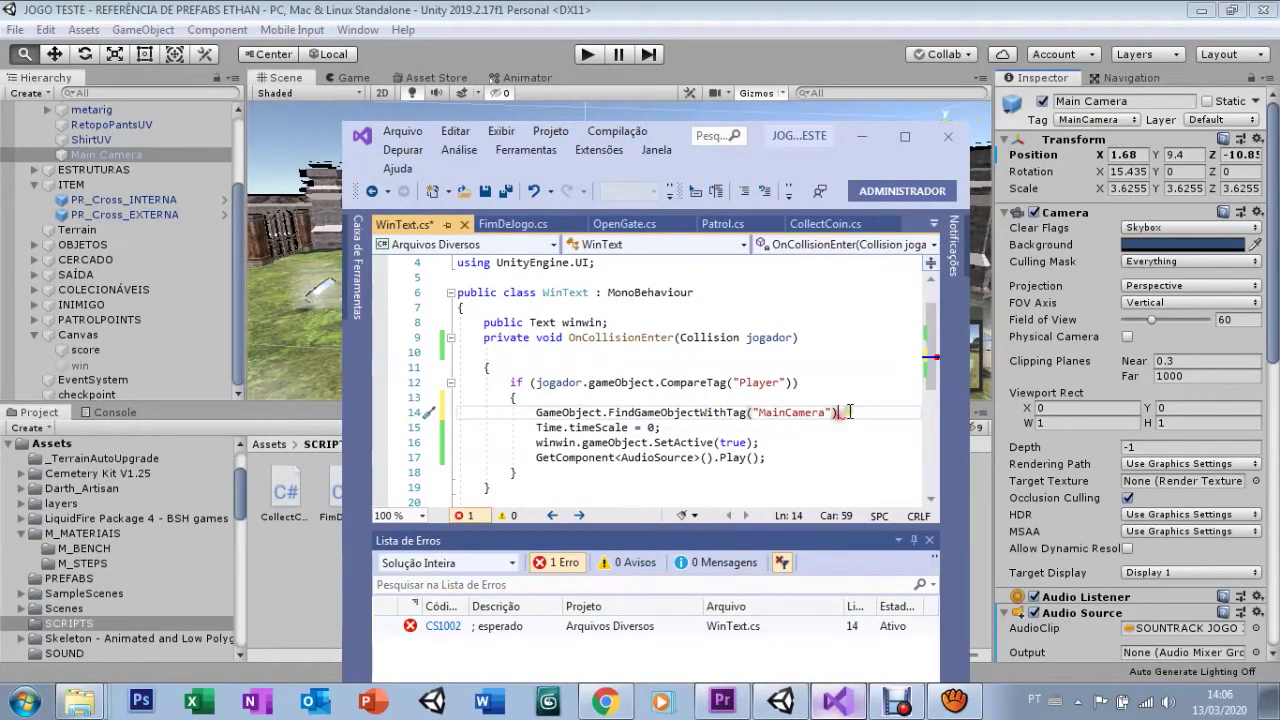
{"action": "type", "text": ".GetCompo"}
{"action": "type", "text": "nent<AudioSource"}
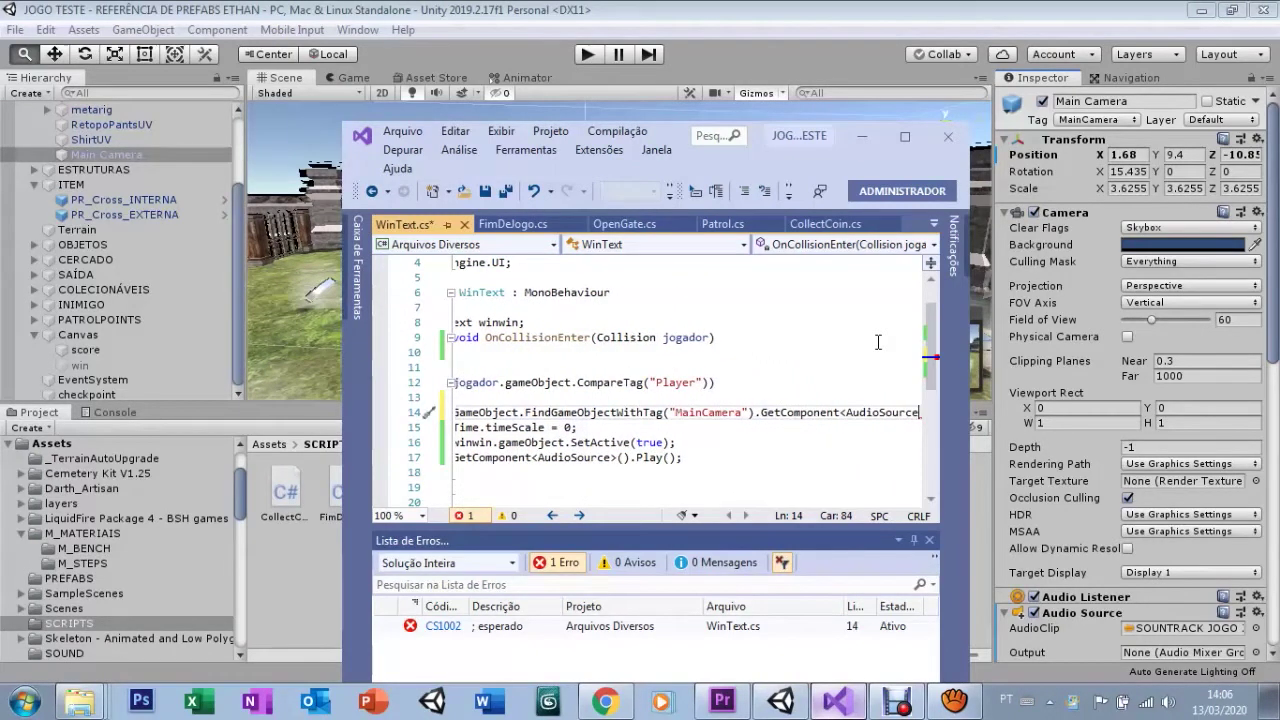
{"action": "type", "text": ">().Stop();"}
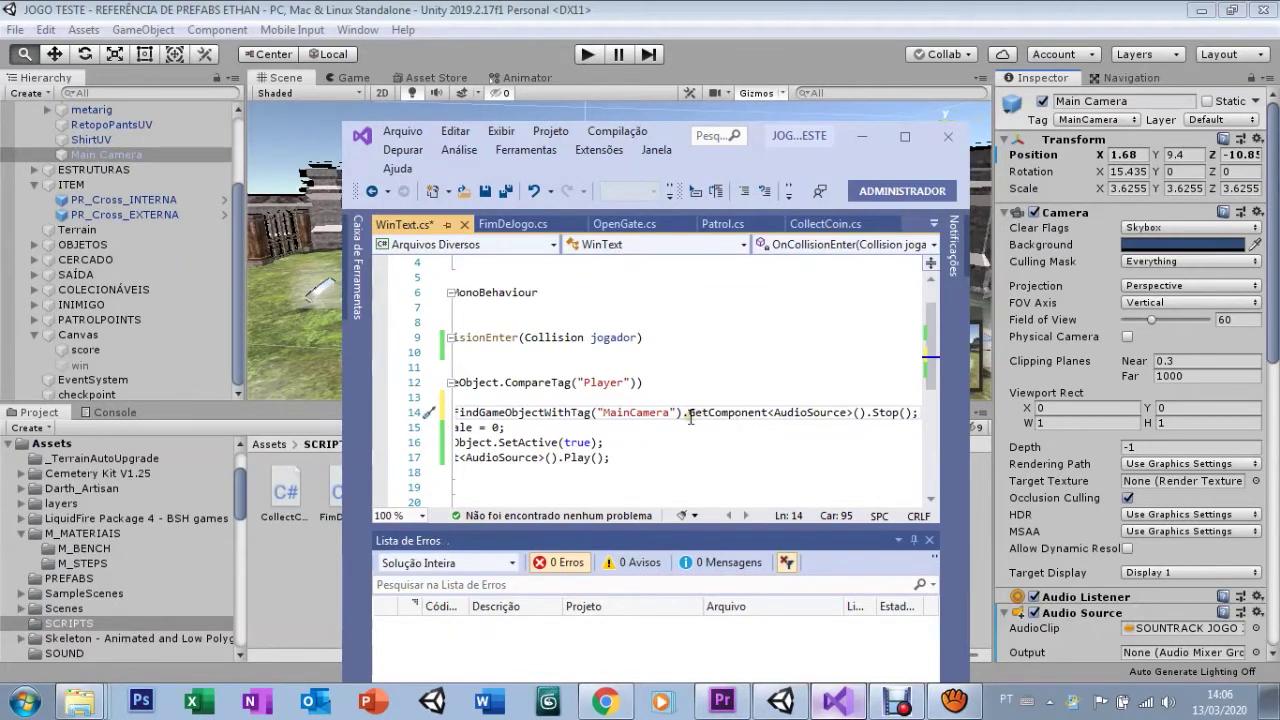
Review the completed line 14 call chain for errors and save WinText.cs
{"action": "left_click_drag", "start_coordinate": [527, 412], "coordinate": [441, 414]}
{"action": "left_click", "coordinate": [551, 413]}
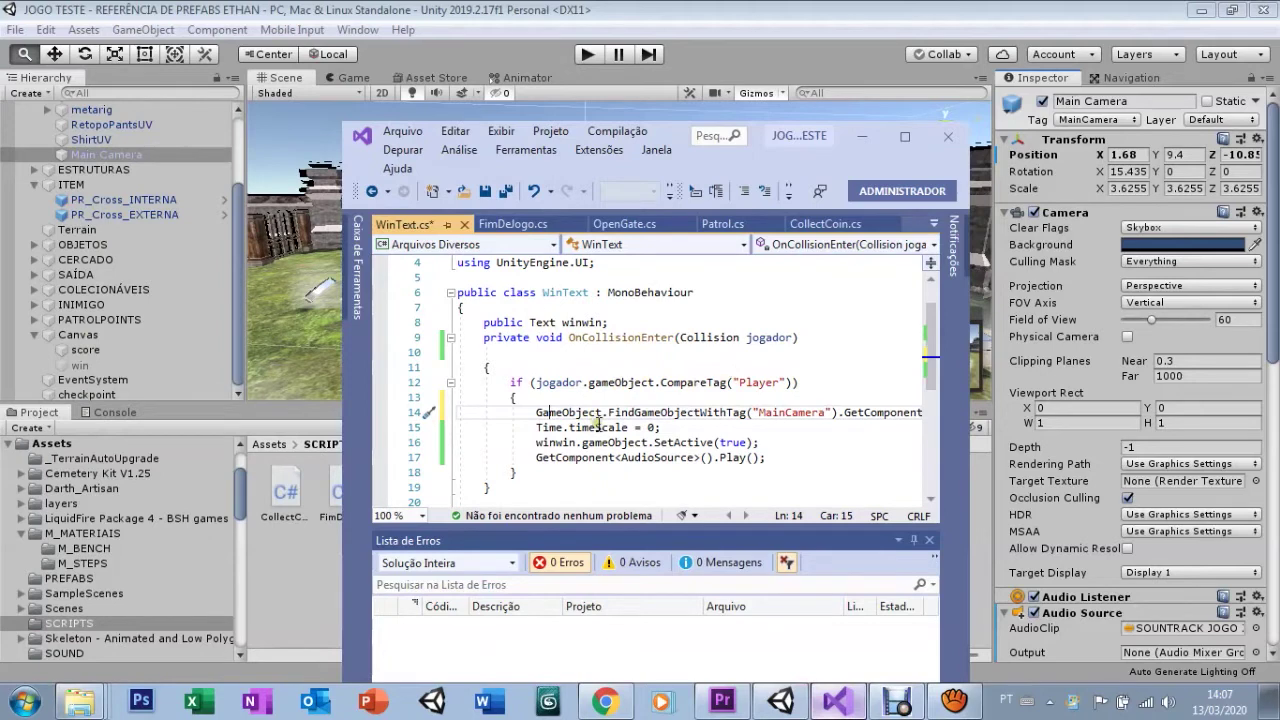
{"action": "left_click", "coordinate": [634, 415]}
{"action": "left_click_drag", "start_coordinate": [843, 414], "coordinate": [922, 414]}
{"action": "left_click", "coordinate": [862, 414]}
{"action": "left_click", "coordinate": [772, 414]}
{"action": "left_click_drag", "start_coordinate": [729, 414], "coordinate": [456, 414]}
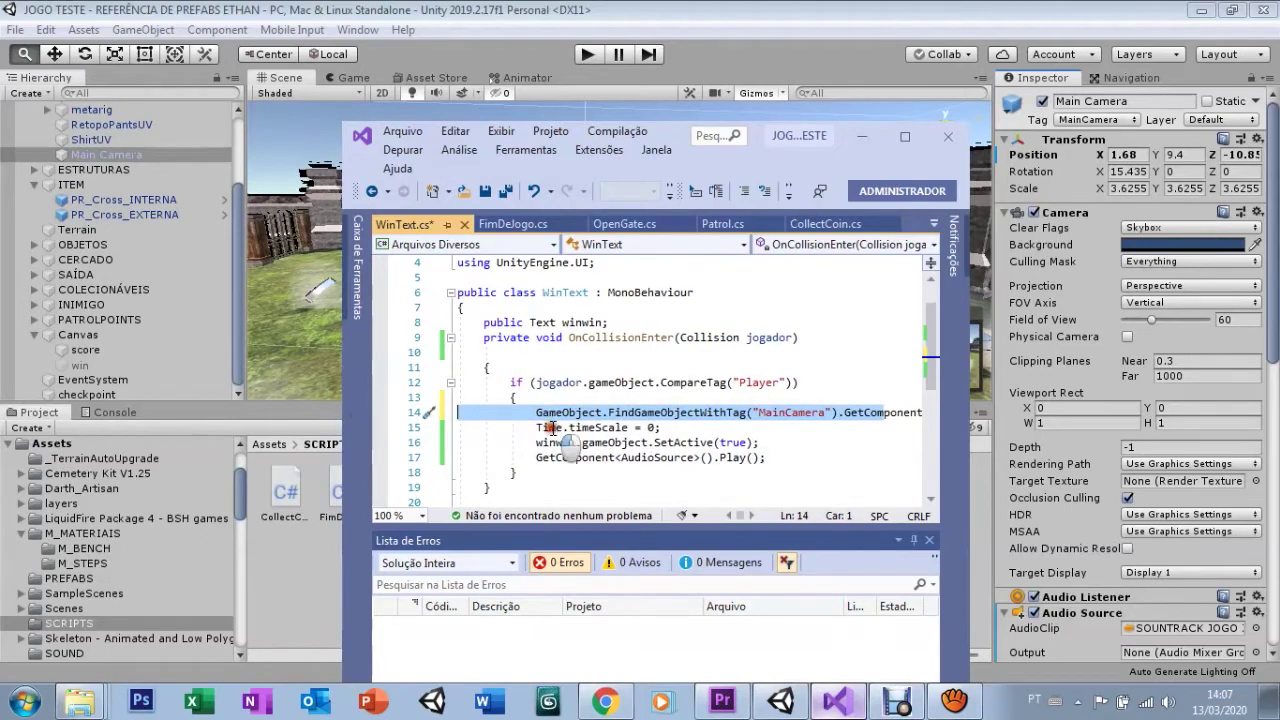
{"action": "left_click", "coordinate": [548, 427]}
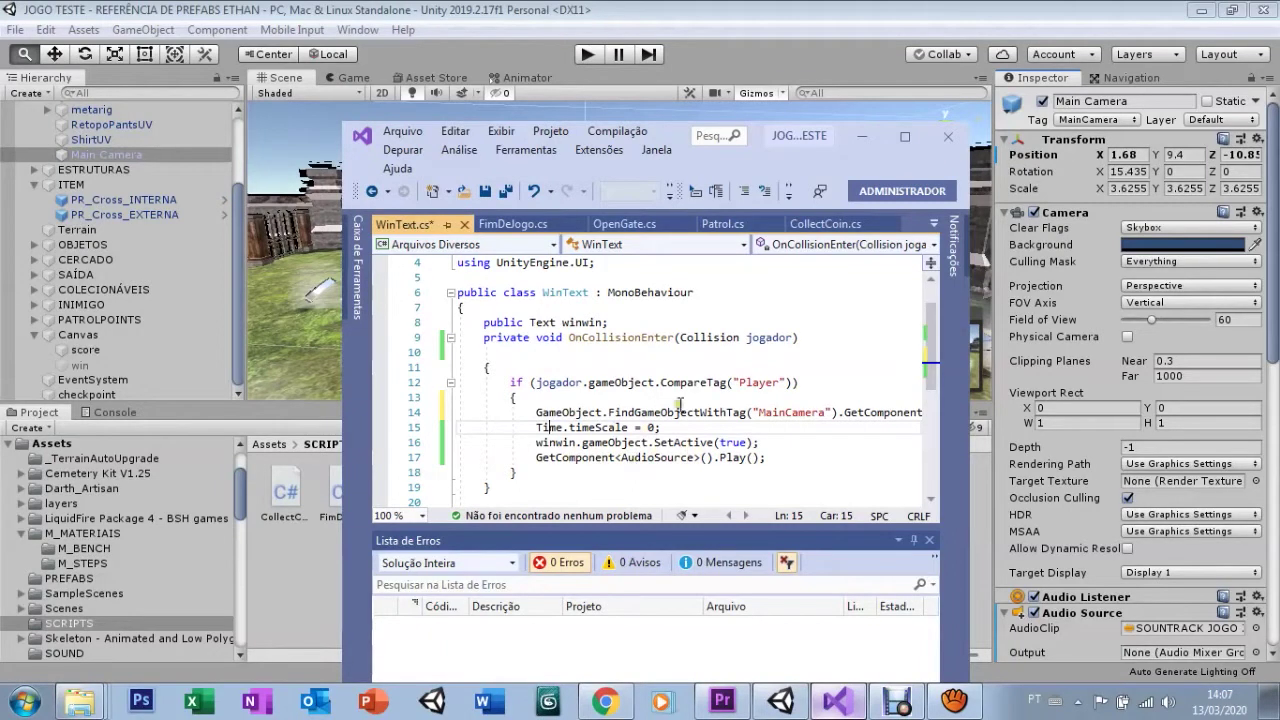
{"action": "left_click", "coordinate": [485, 192]}
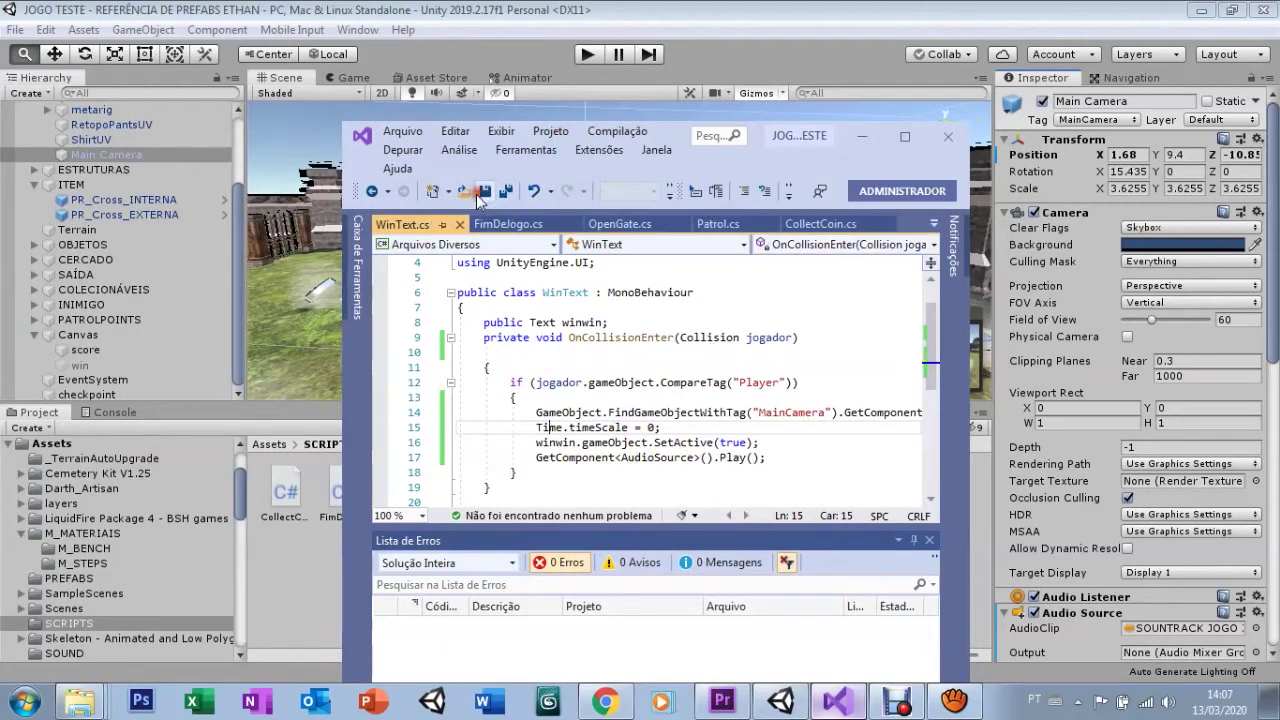
{"action": "left_click", "coordinate": [587, 57]}
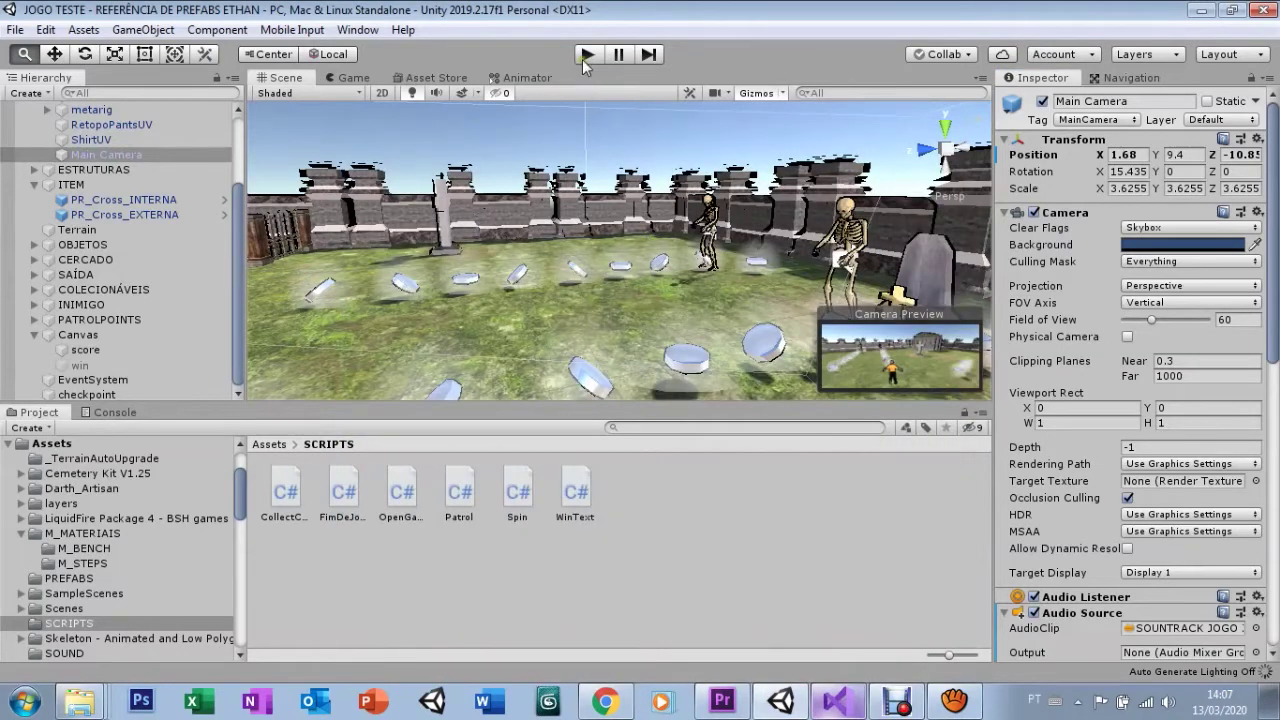
Playtest the graveyard level, running Ethan to collect coins until Score: 4, then stop and restart play
{"action": "left_click", "coordinate": [585, 60]}
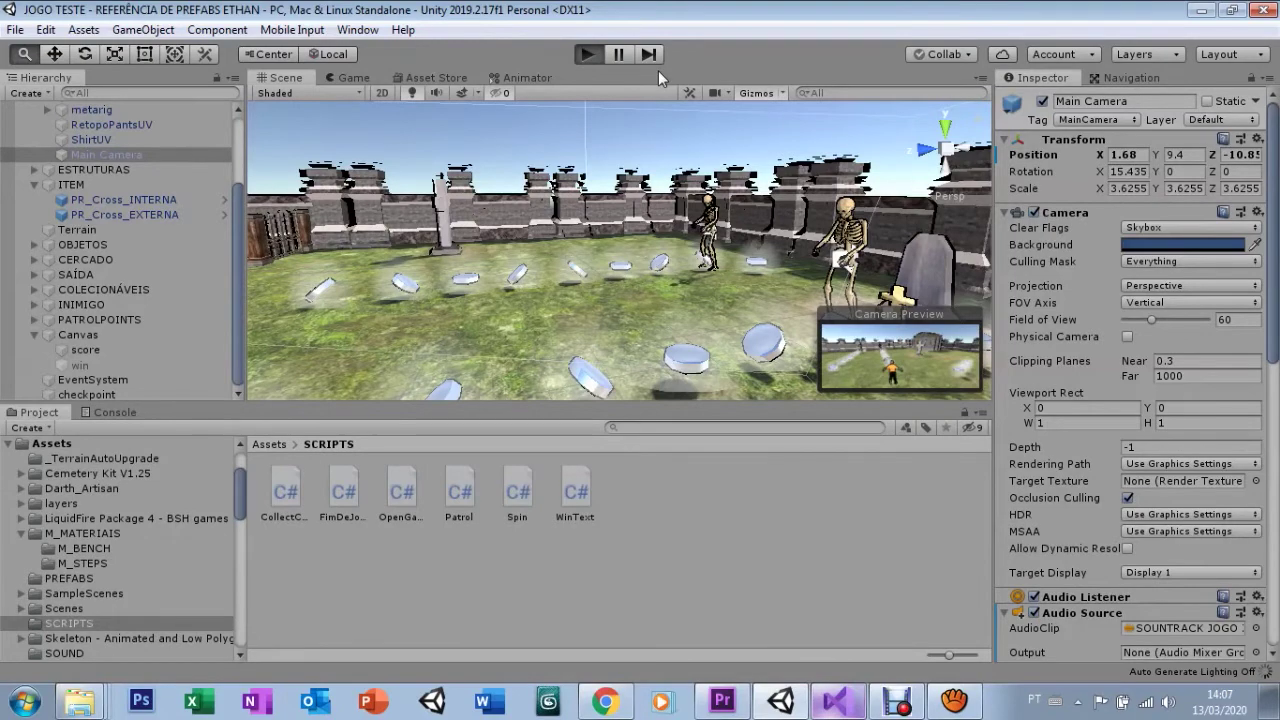
{"action": "key", "text": "ctrl+p"}
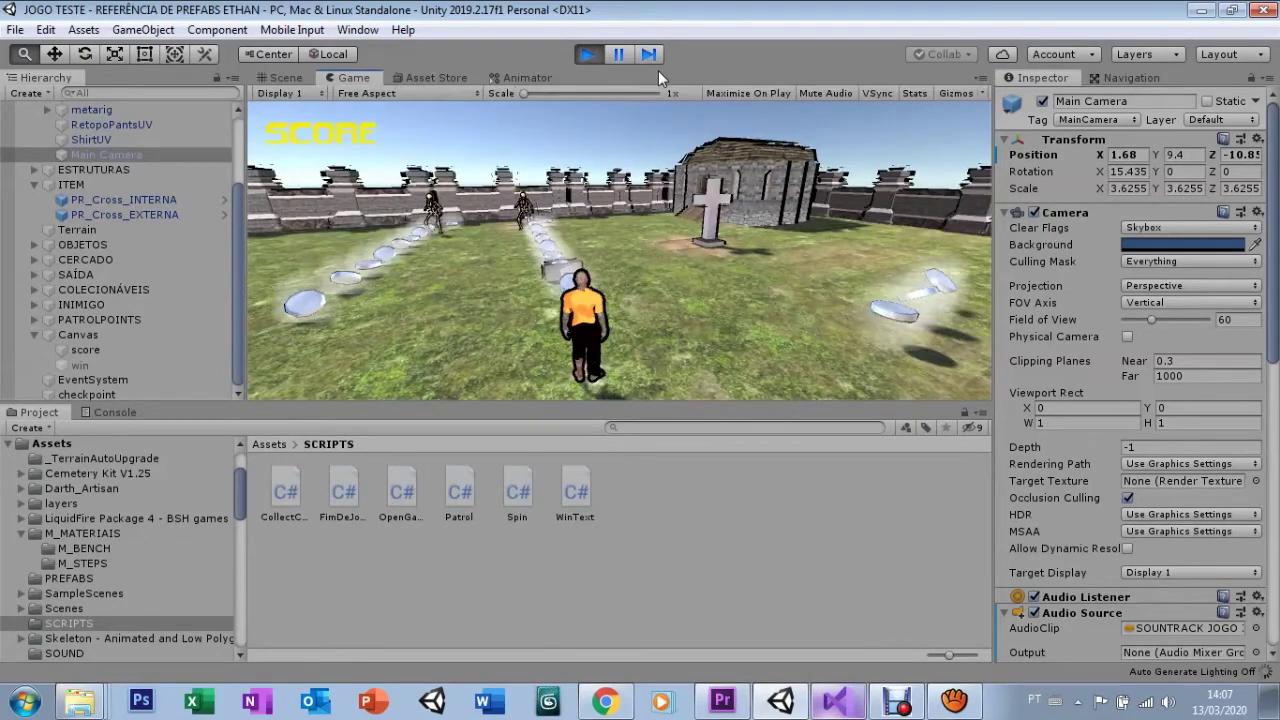
{"action": "key", "text": "a"}
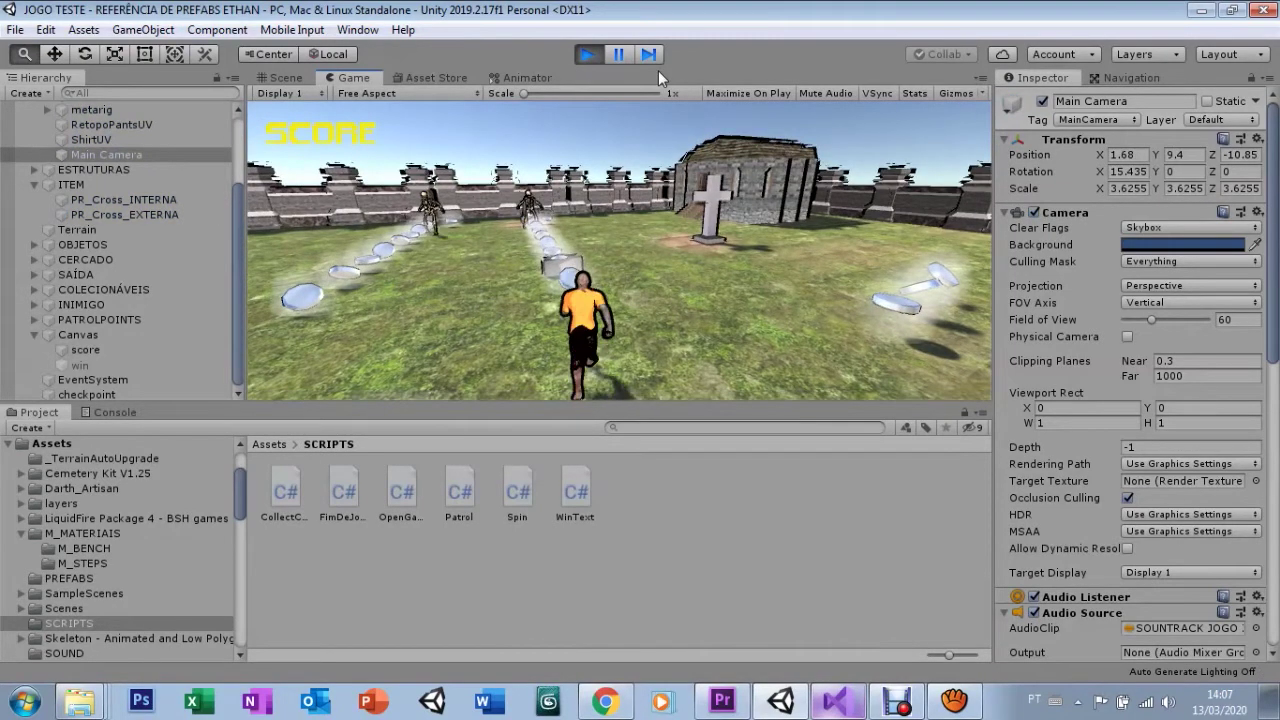
{"action": "key", "text": "w"}
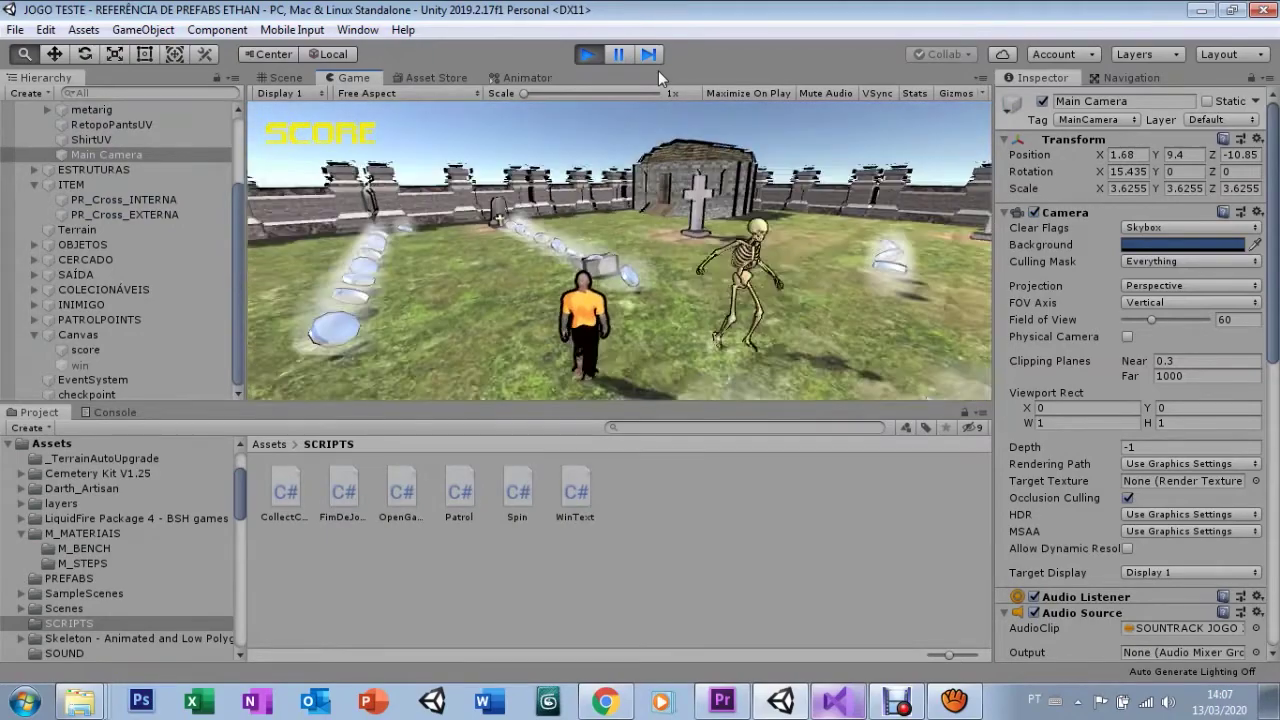
{"action": "key", "text": "a"}
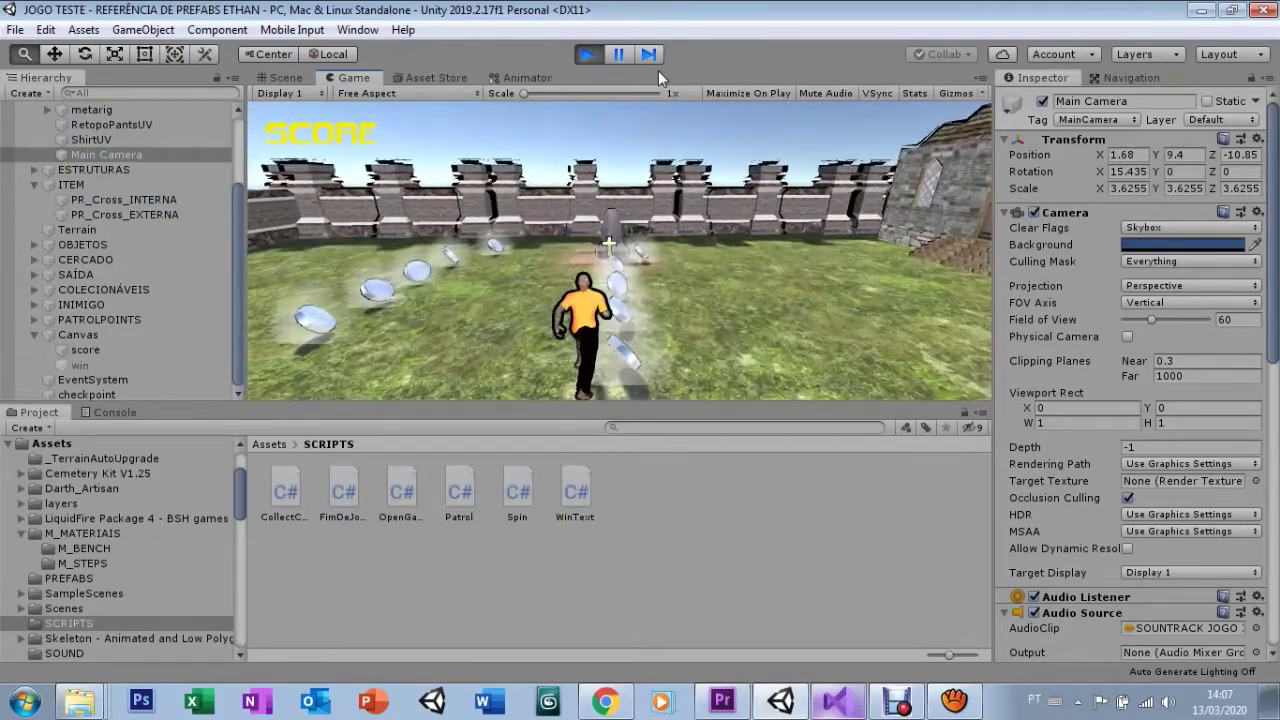
{"action": "key", "text": "a"}
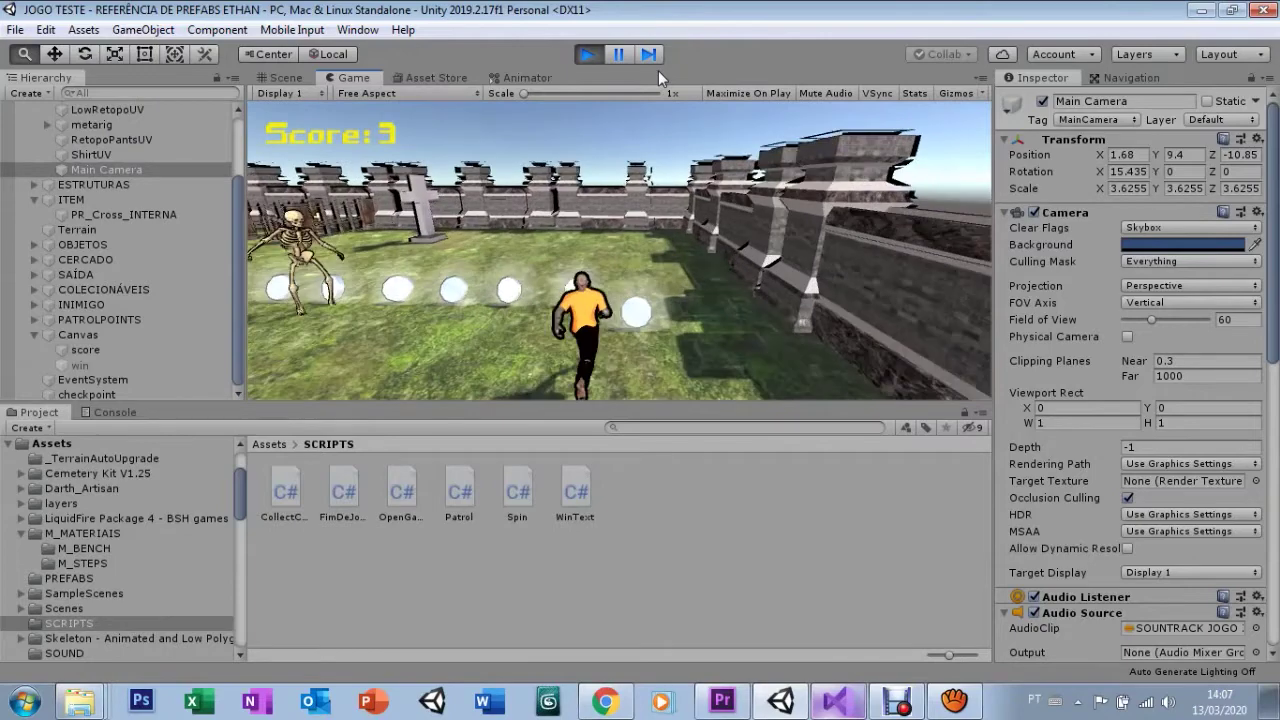
{"action": "key", "text": "a"}
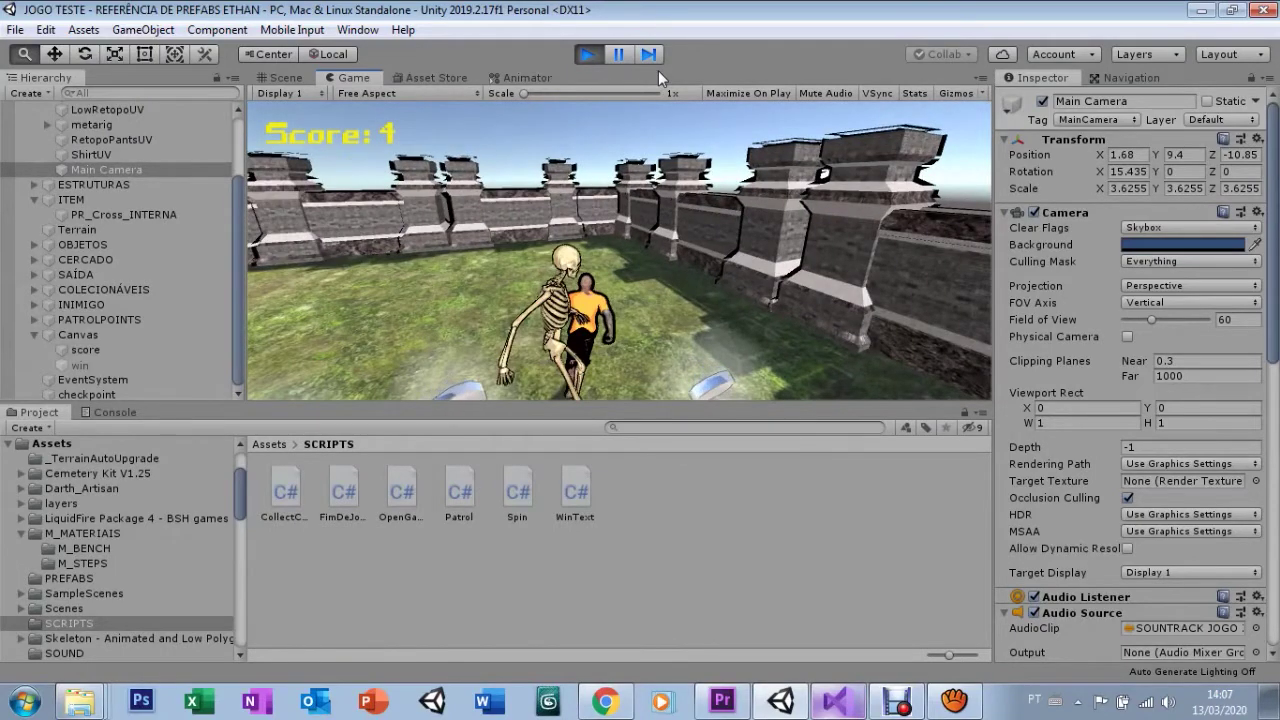
{"action": "left_click", "coordinate": [588, 55]}
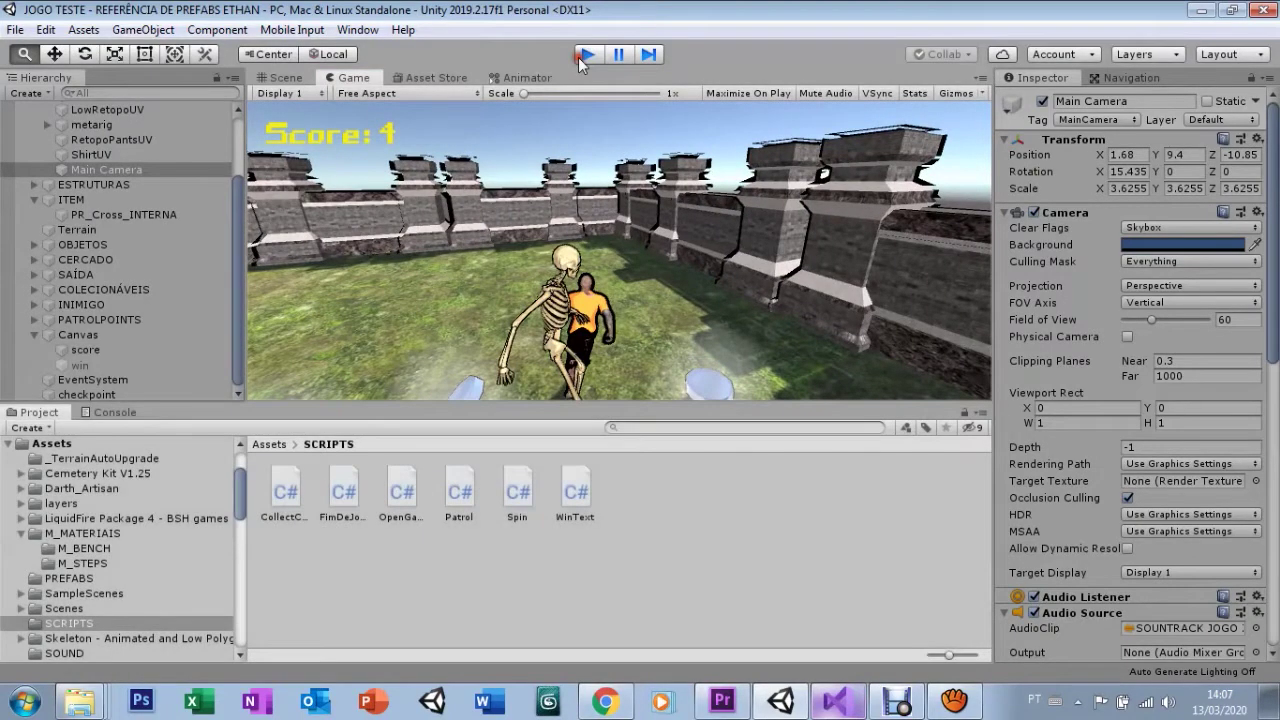
{"action": "left_click", "coordinate": [587, 55]}
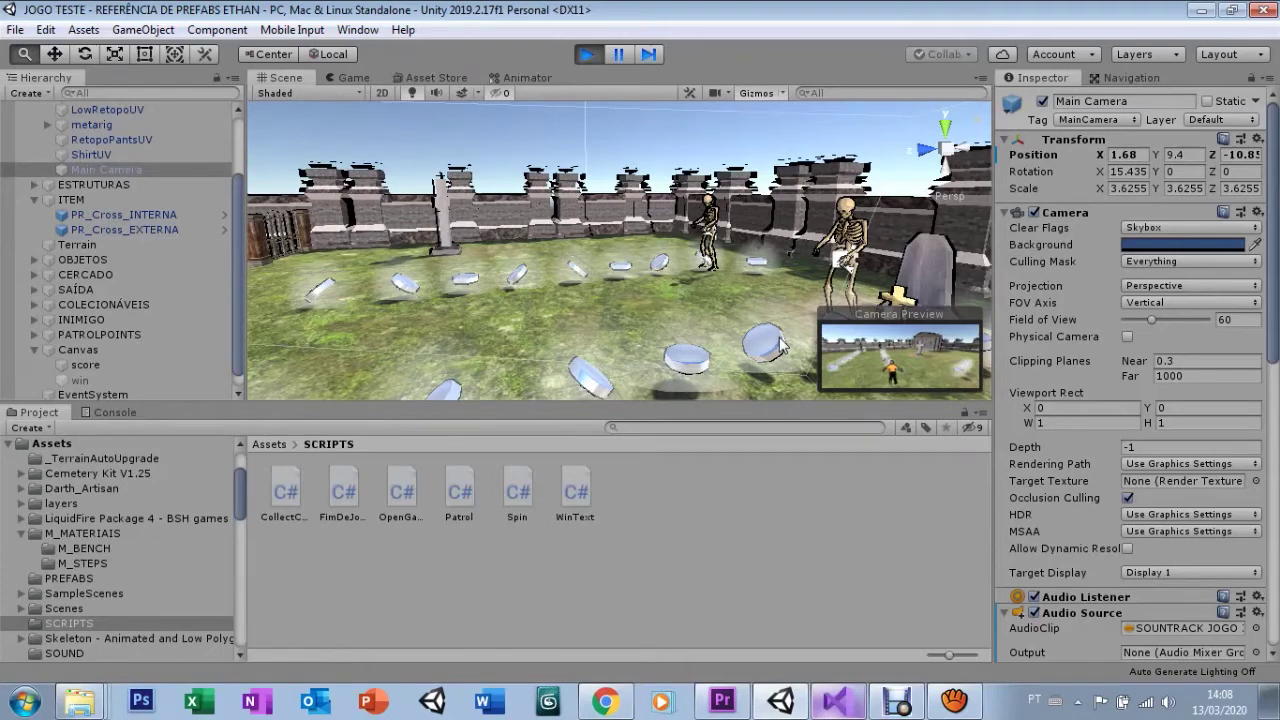
Run the character forward through the graveyard in the playing game
{"action": "key", "text": "w"}
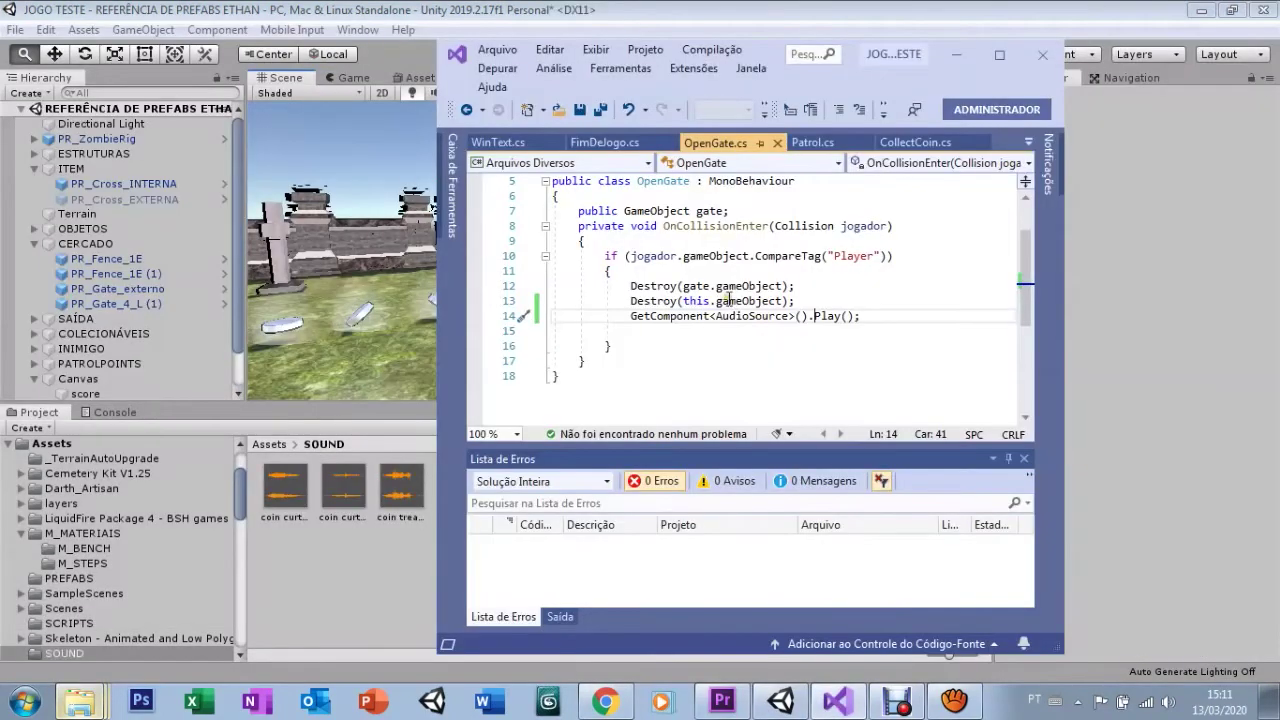
Move Visual Studio aside, return to the Unity scene and select PR_Cross_EXTERNA to inspect its Audio Source
{"action": "left_click_drag", "start_coordinate": [812, 90], "coordinate": [1066, 112]}
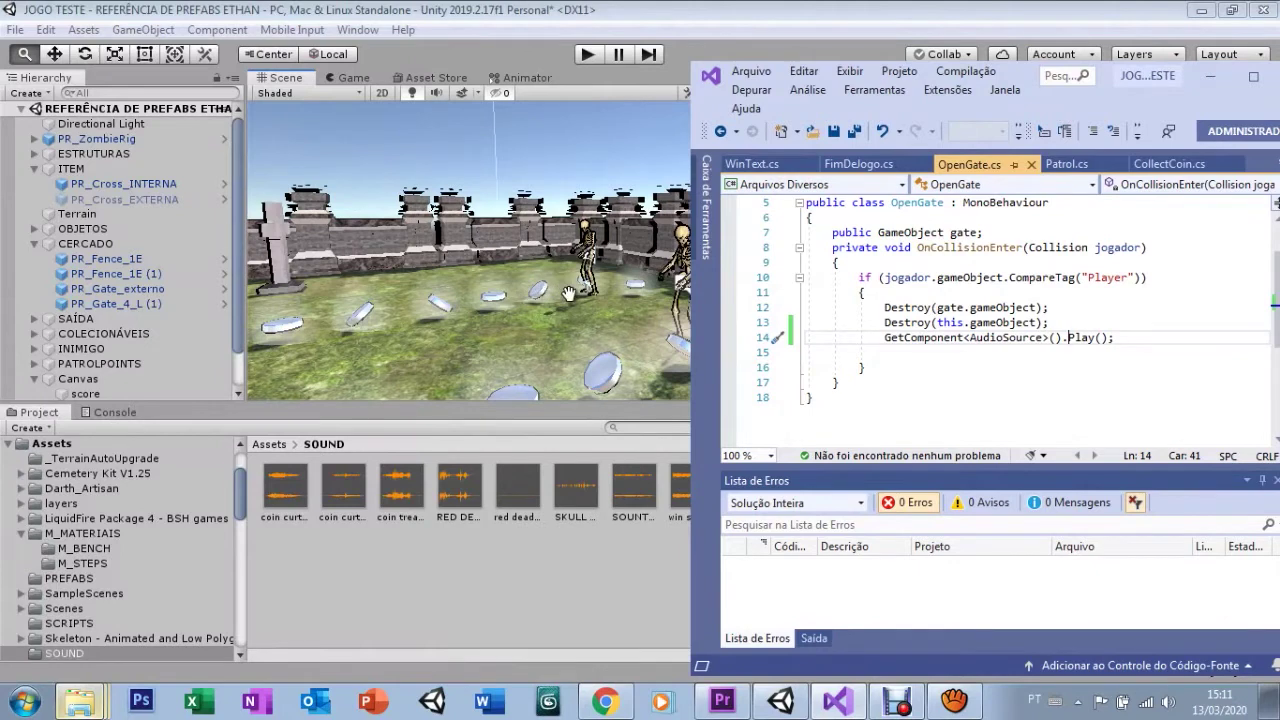
{"action": "left_click", "coordinate": [442, 350]}
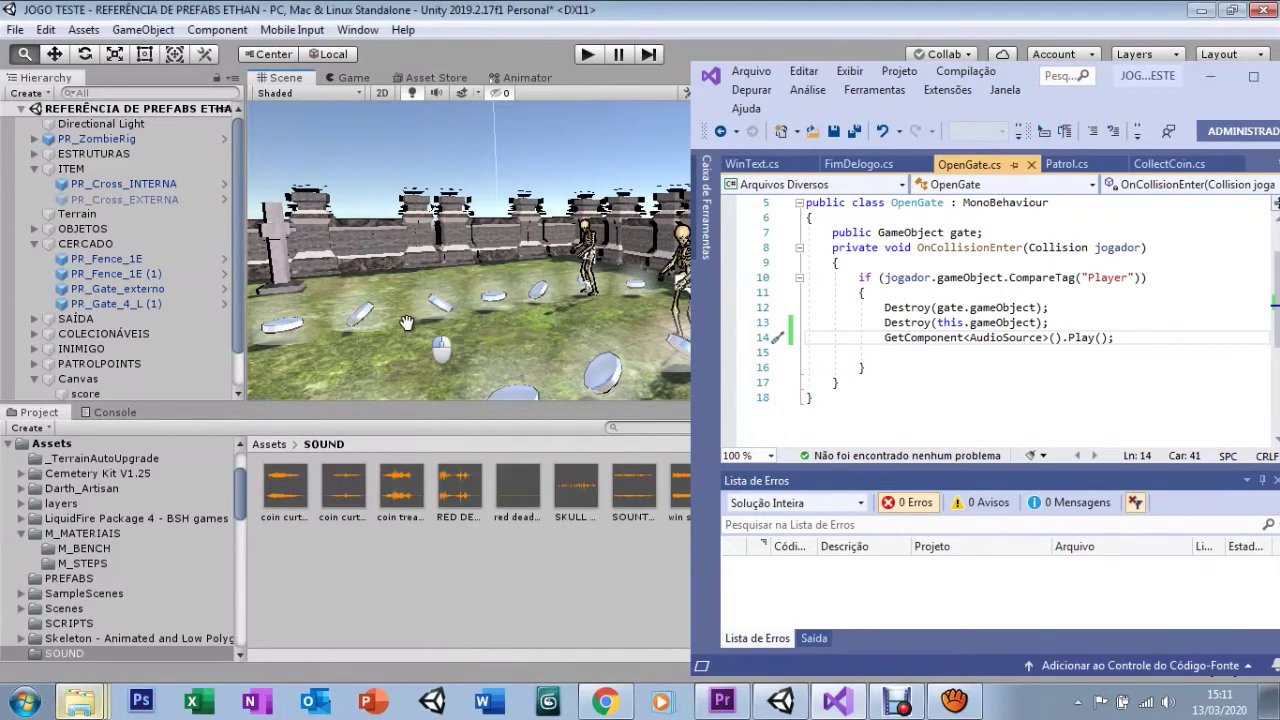
{"action": "left_click", "coordinate": [837, 700]}
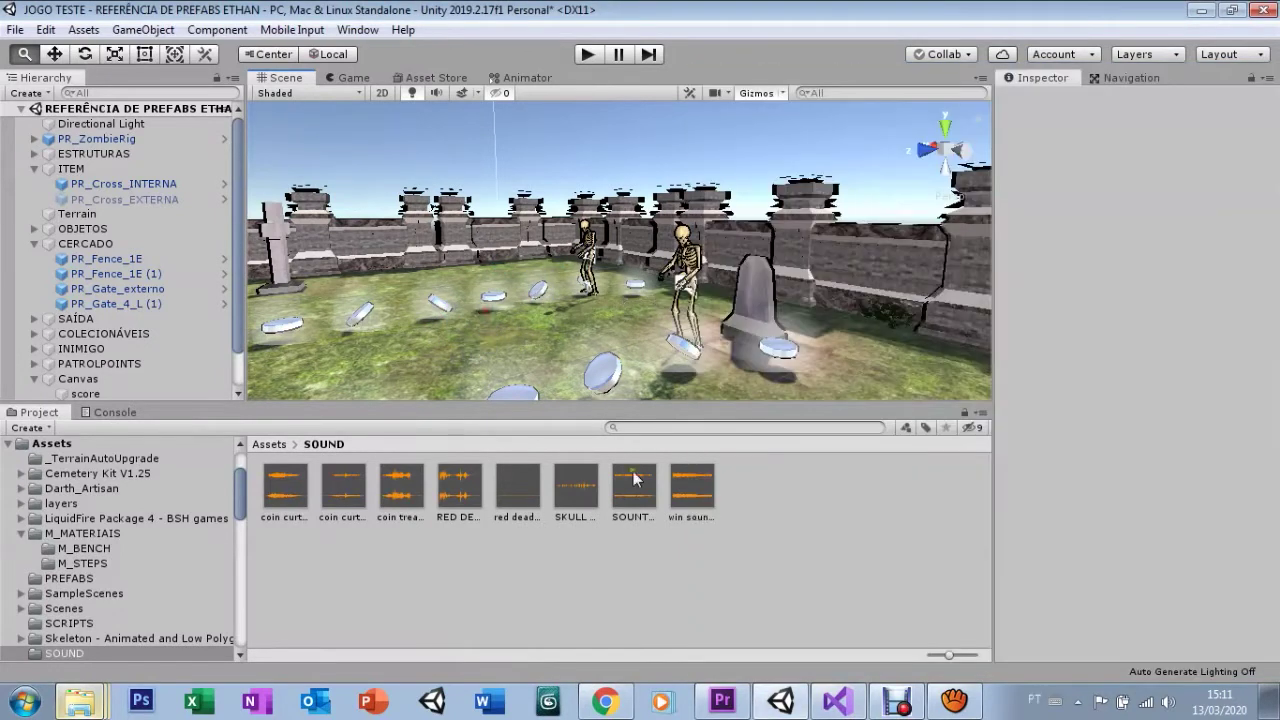
{"action": "left_click", "coordinate": [838, 692]}
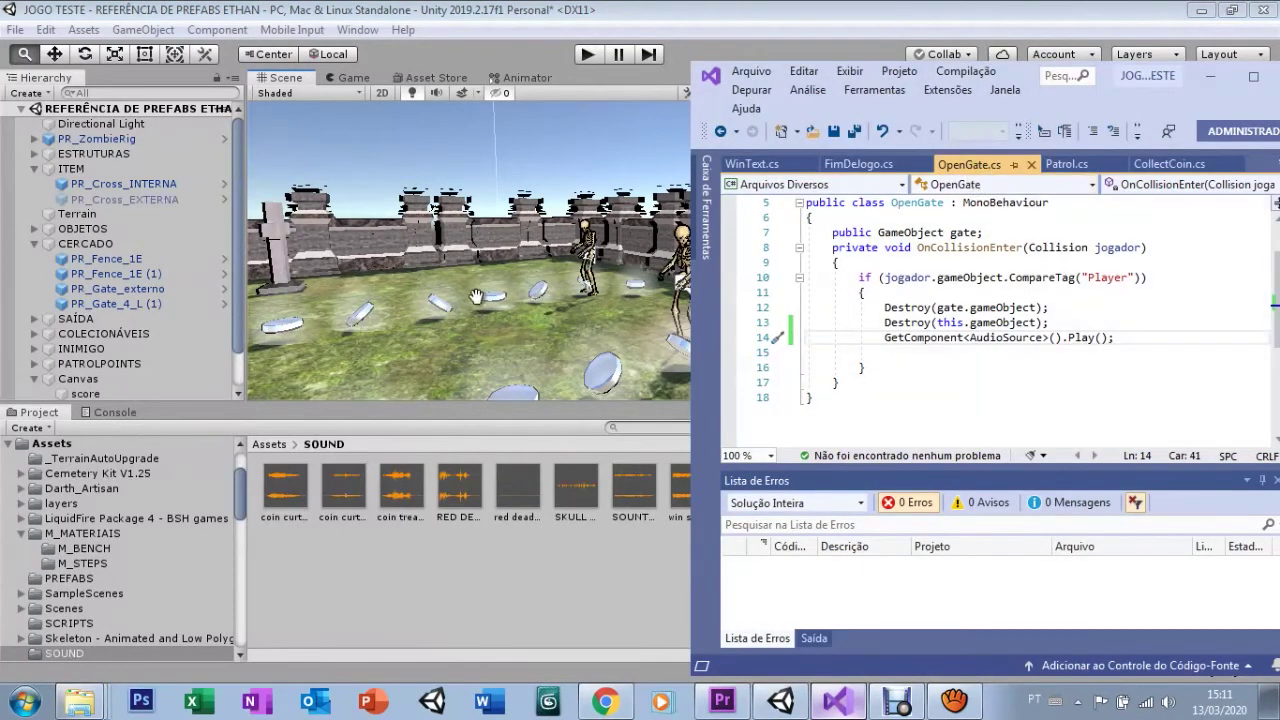
{"action": "left_click", "coordinate": [531, 275]}
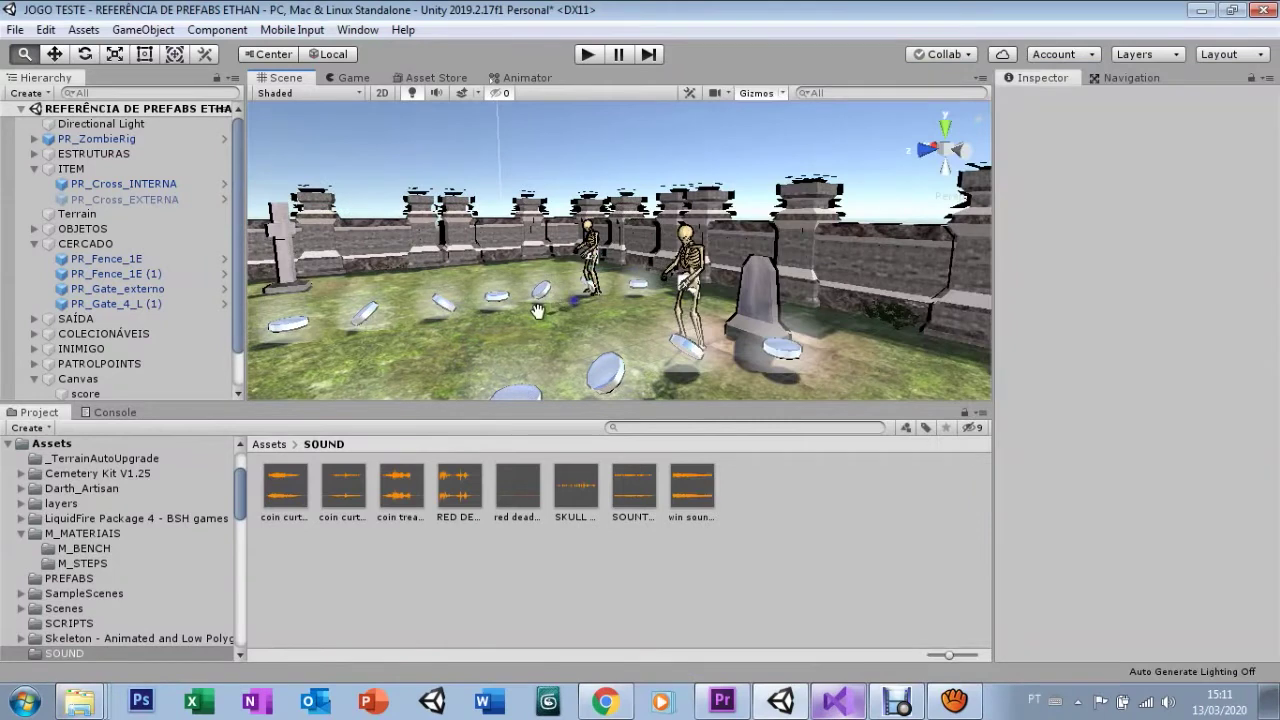
{"action": "mouse_move", "coordinate": [520, 335]}
{"action": "left_mouse_down", "text": "alt"}
{"action": "mouse_move", "coordinate": [470, 298]}
{"action": "mouse_move", "coordinate": [411, 187]}
{"action": "left_mouse_up", "text": "alt"}
{"action": "left_click", "coordinate": [104, 199]}
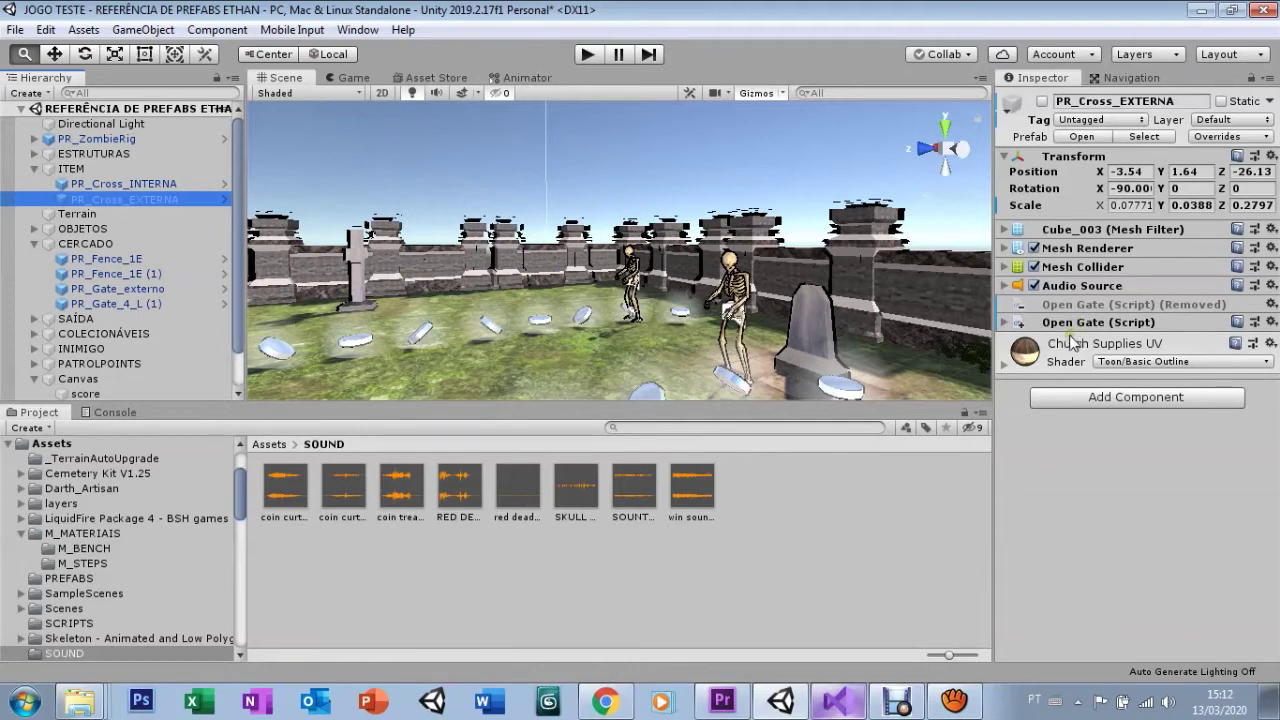
{"action": "left_click", "coordinate": [835, 701]}
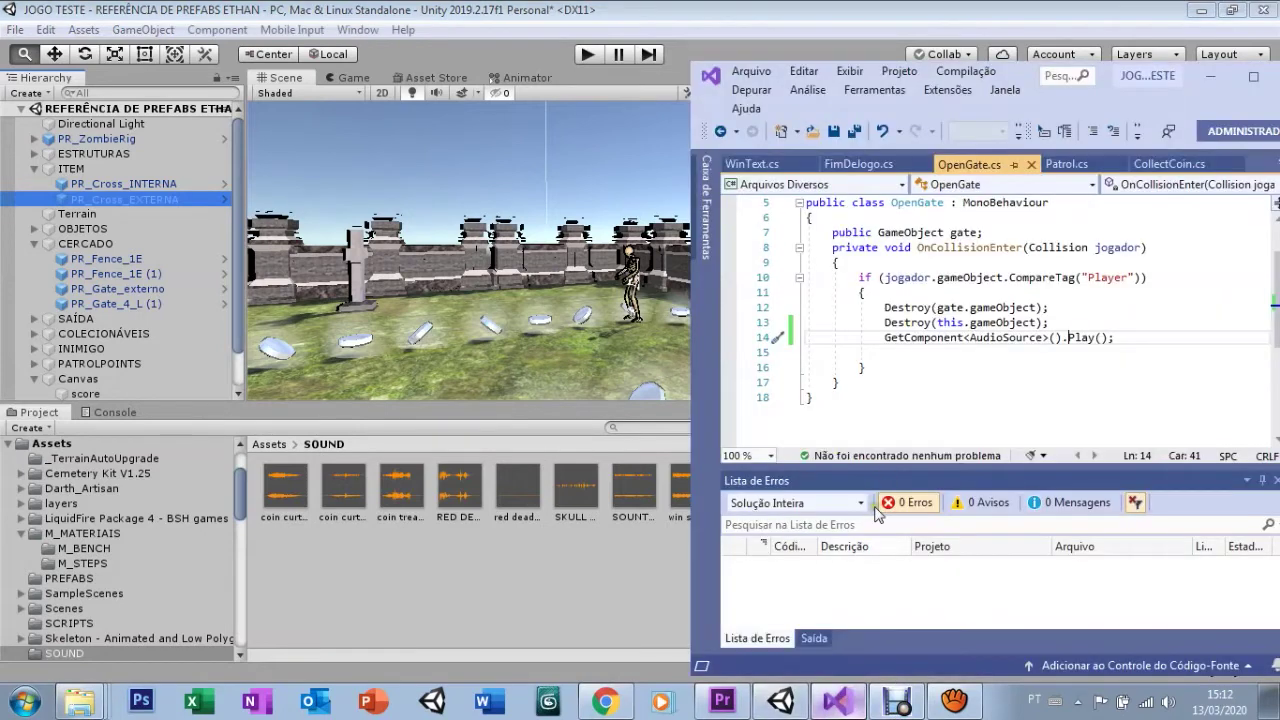
{"action": "left_click_drag", "start_coordinate": [883, 338], "coordinate": [1110, 340]}
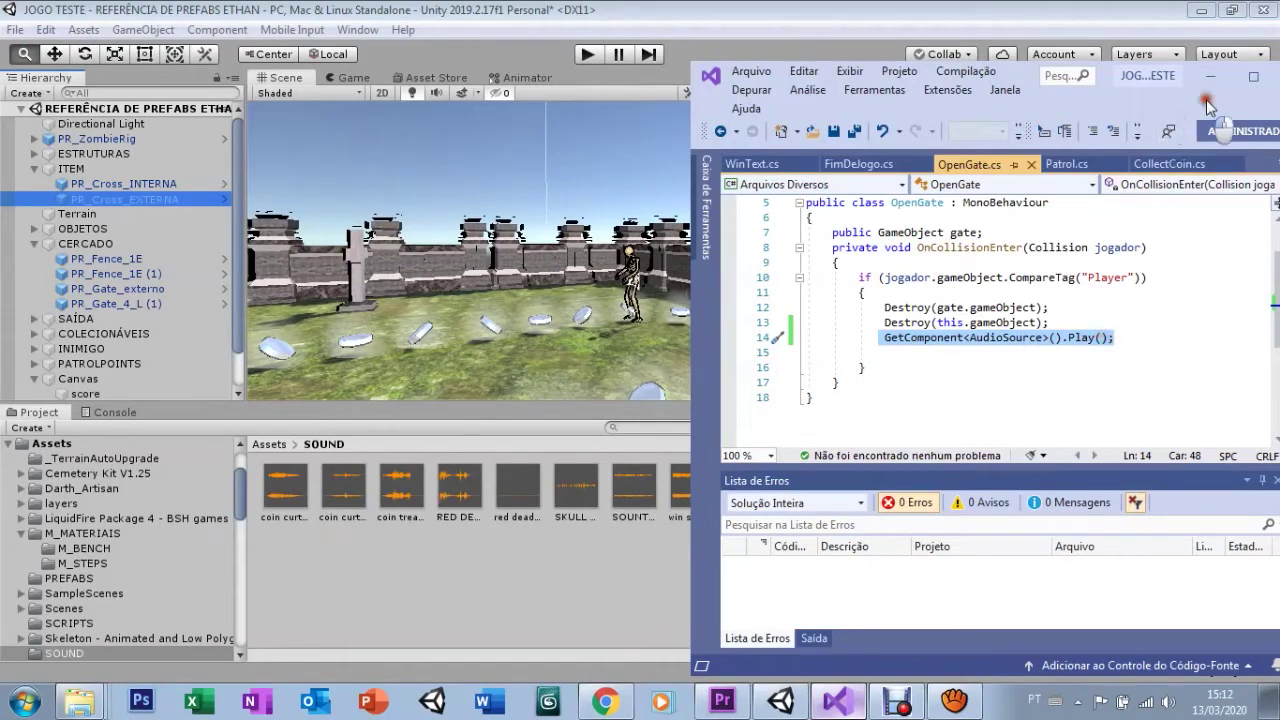
{"action": "left_click_drag", "start_coordinate": [1214, 104], "coordinate": [1107, 113]}
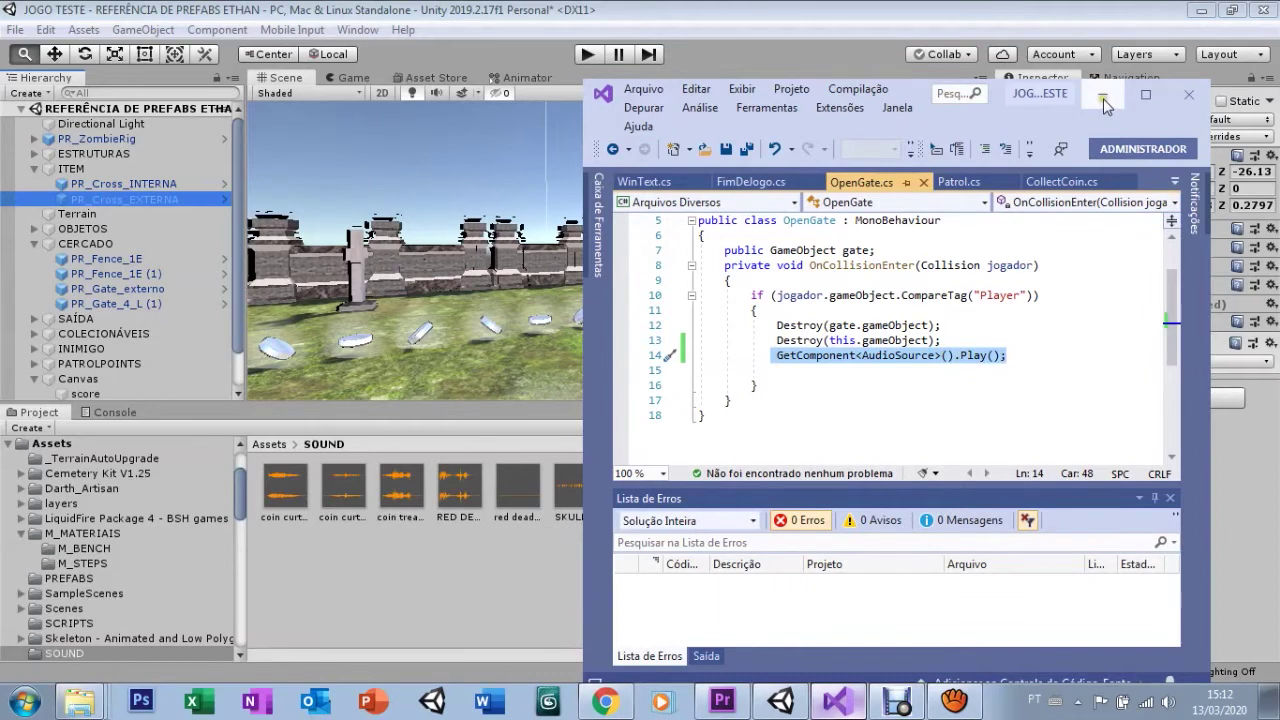
{"action": "left_click", "coordinate": [1232, 388]}
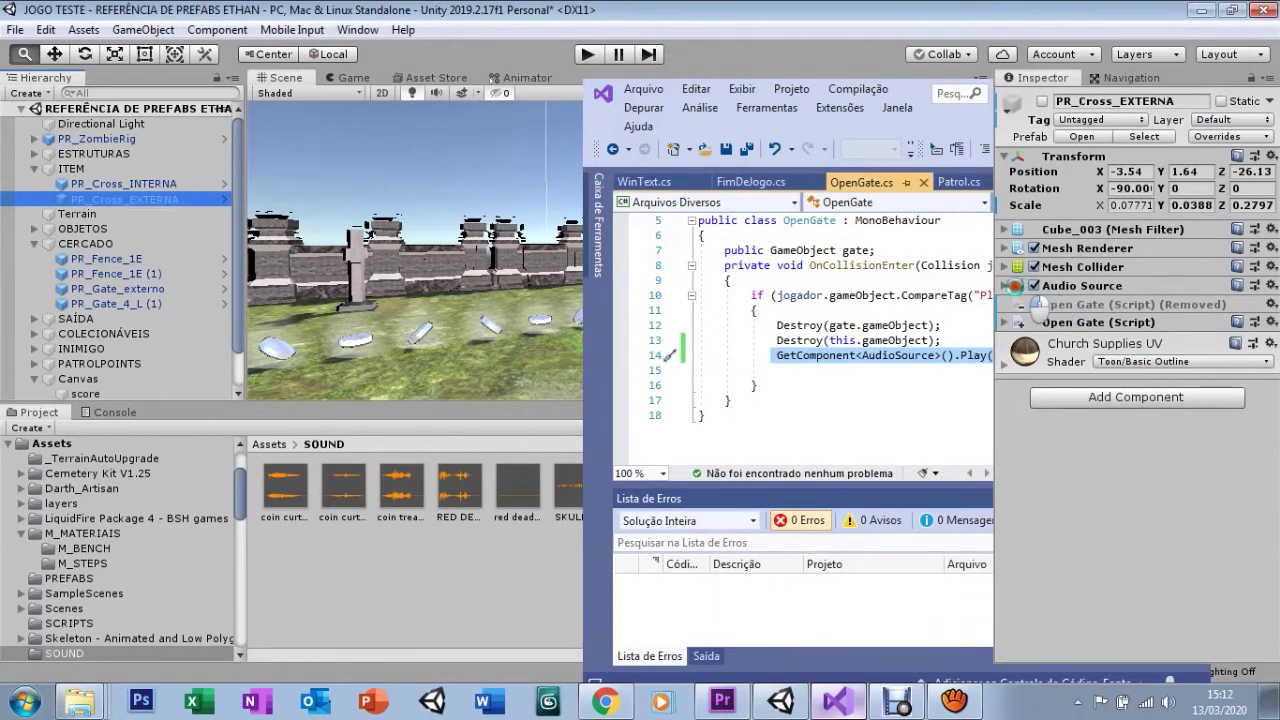
{"action": "left_click", "coordinate": [1007, 288]}
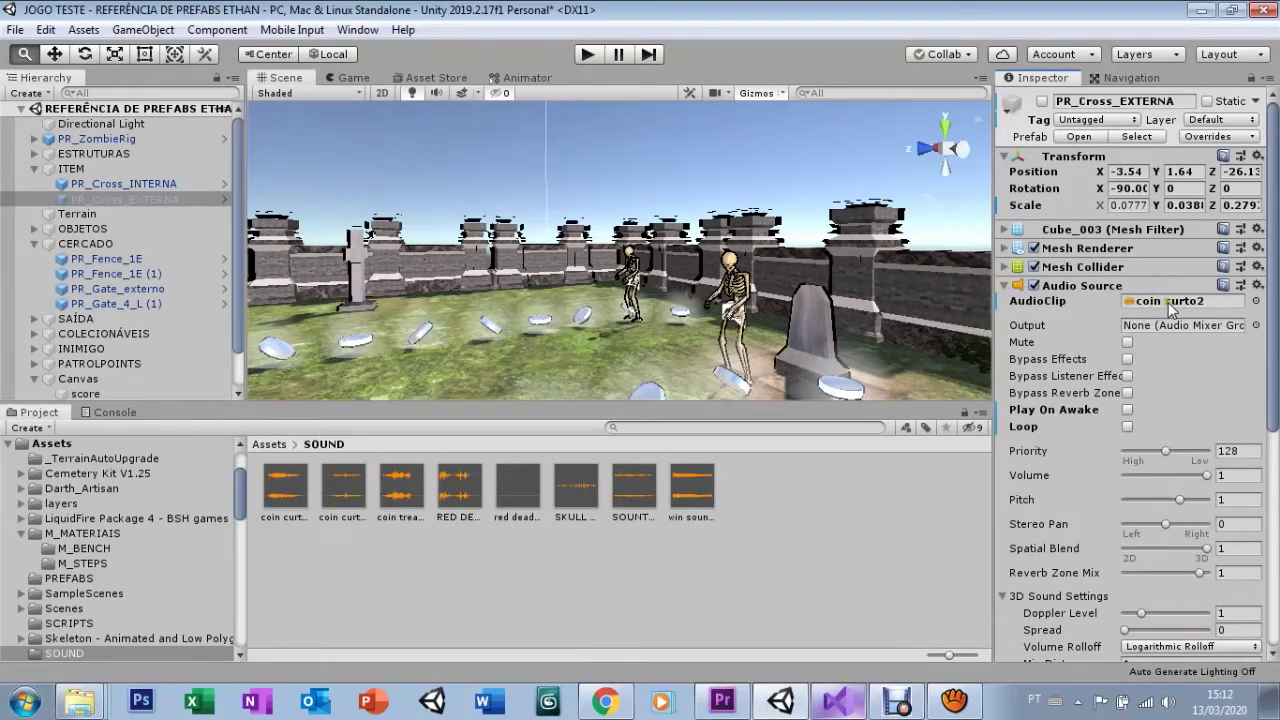
{"action": "left_click", "coordinate": [1005, 288]}
{"action": "scroll", "coordinate": [800, 325], "scroll_direction": "up", "scroll_amount": 3}
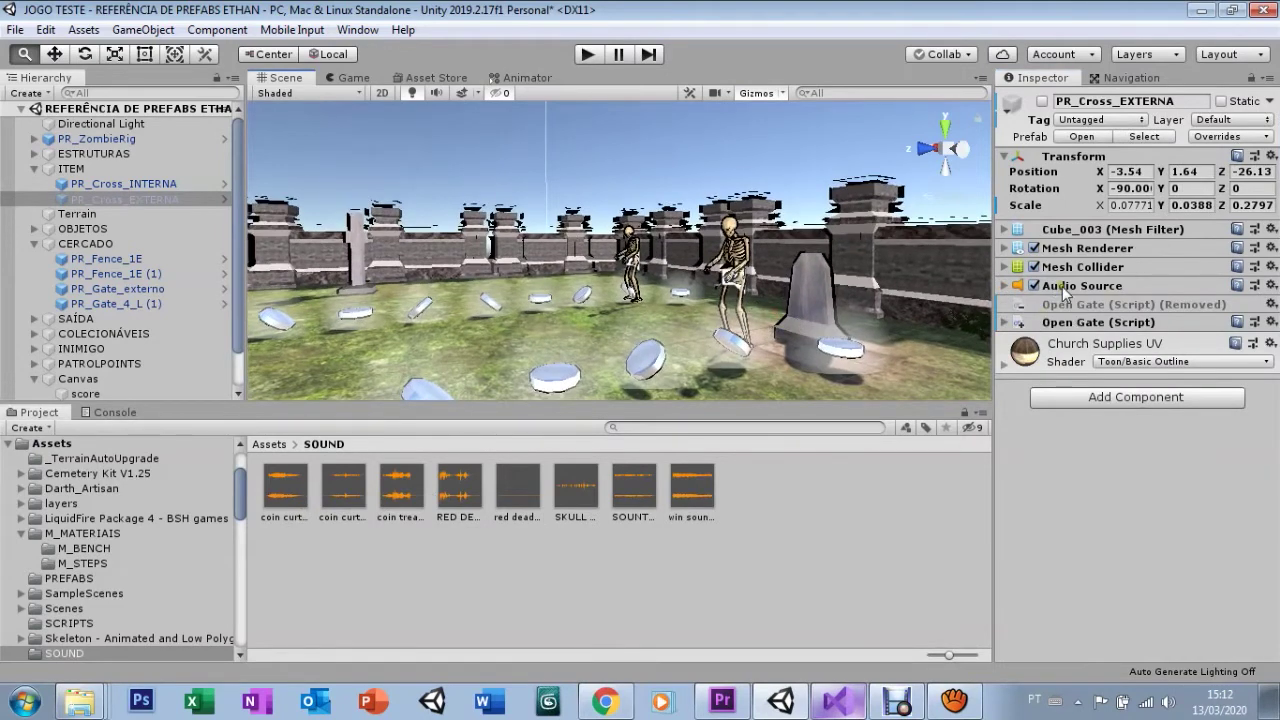
Frame PR_Cross_INTERNA, verify its second Audio Source uses coin curto2, then return to OpenGate.cs
{"action": "double_click", "coordinate": [93, 188]}
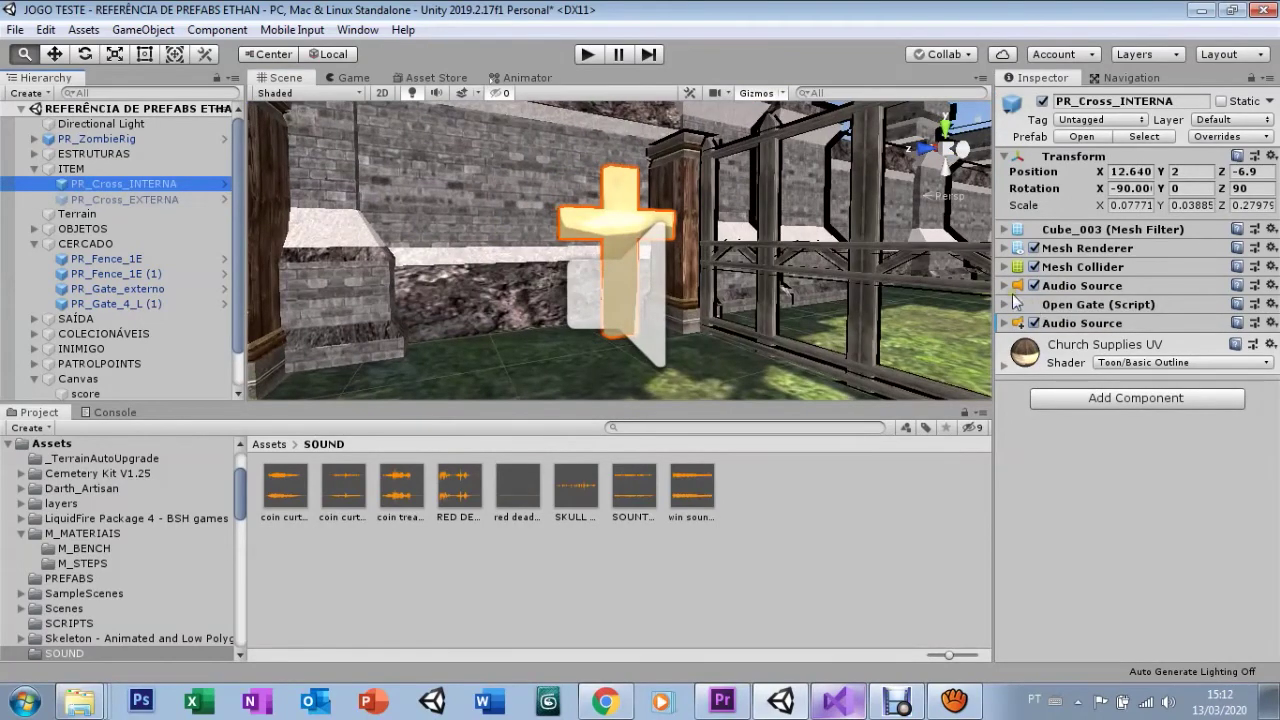
{"action": "left_click", "coordinate": [1004, 325]}
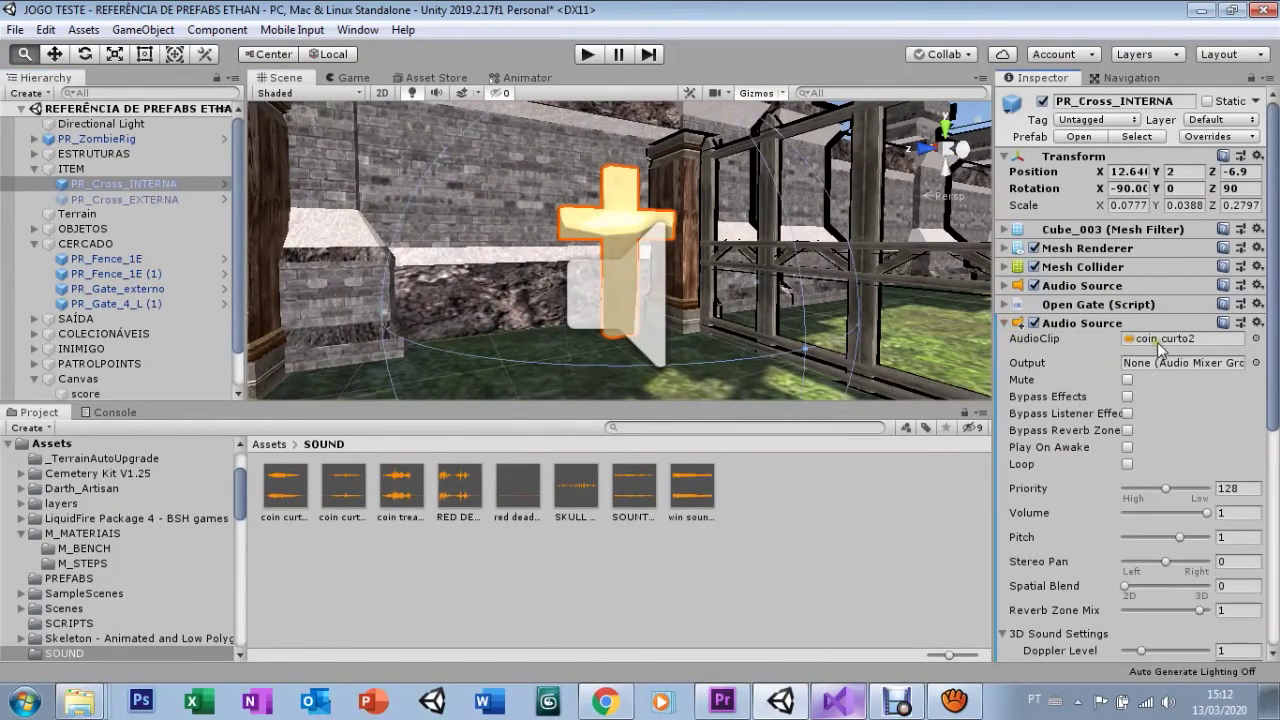
{"action": "left_click", "coordinate": [1004, 323]}
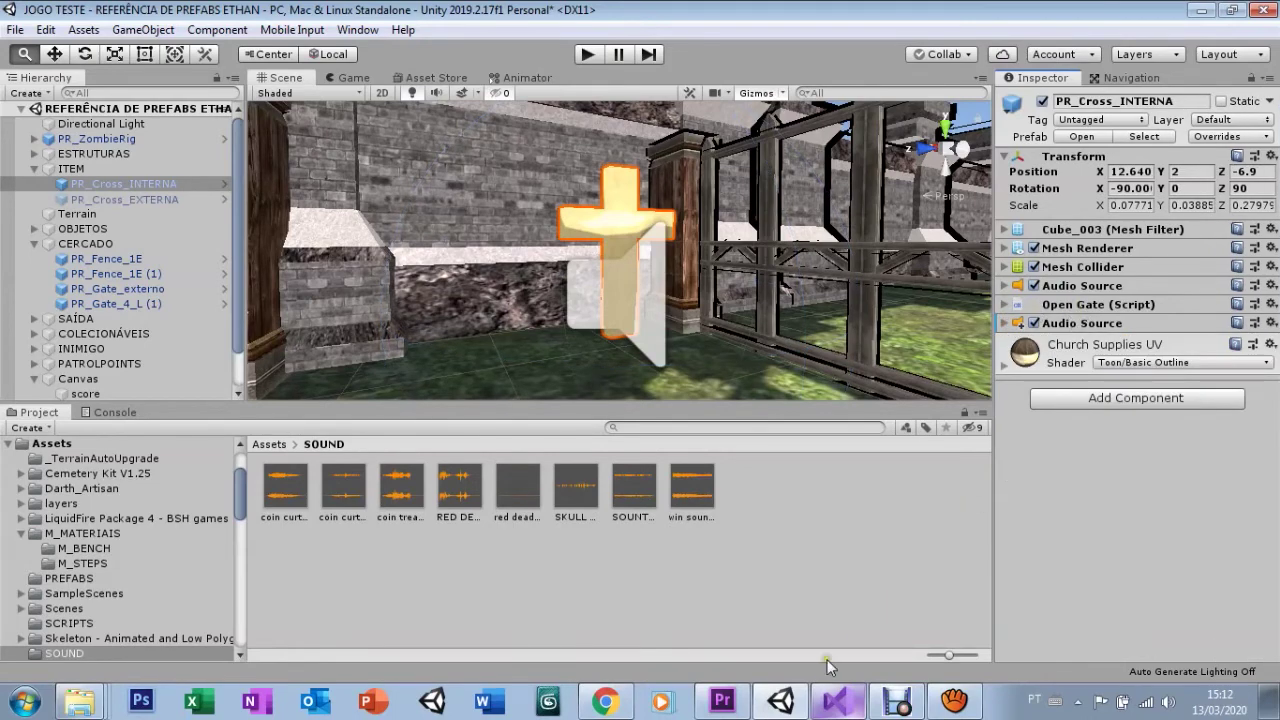
{"action": "left_click", "coordinate": [836, 700]}
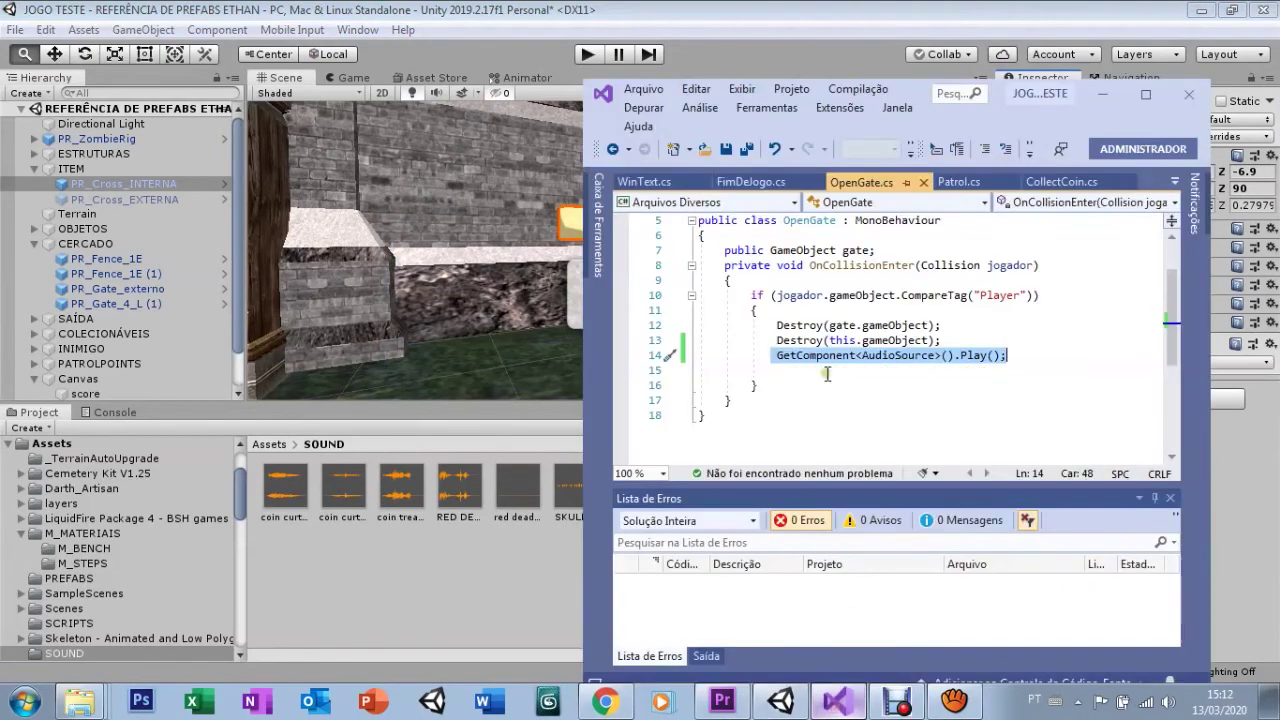
{"action": "left_click", "coordinate": [778, 357]}
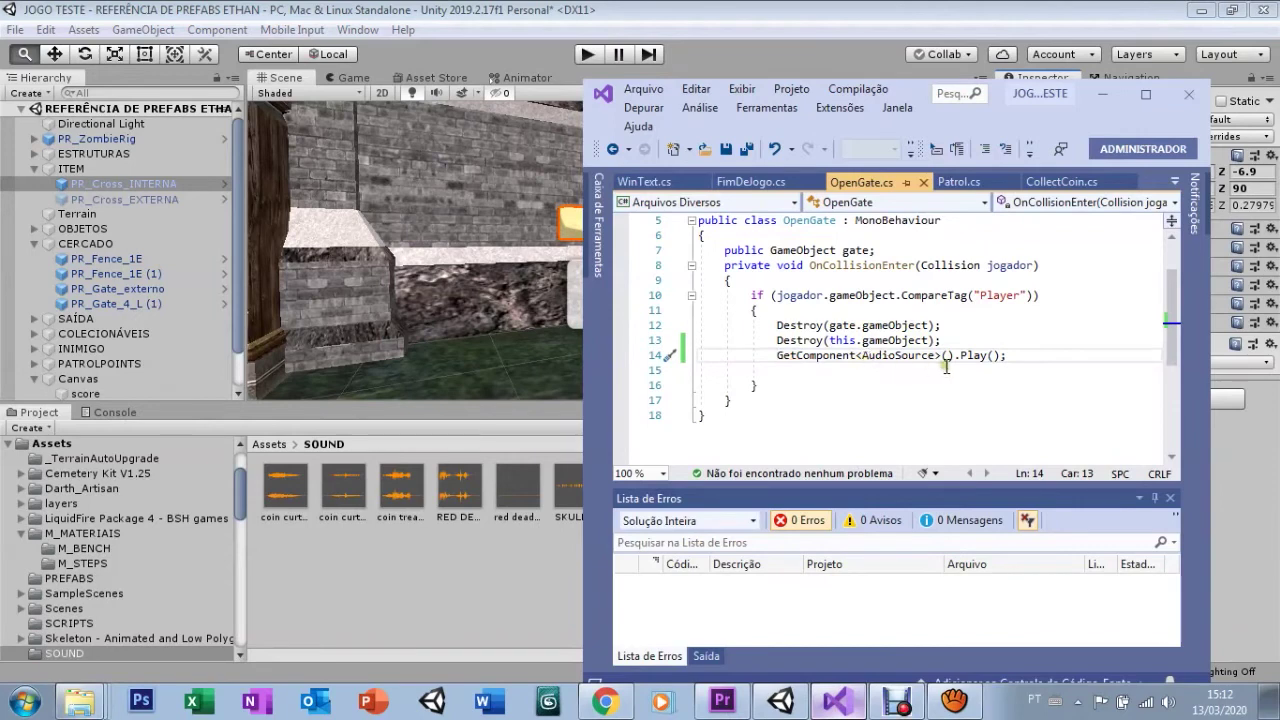